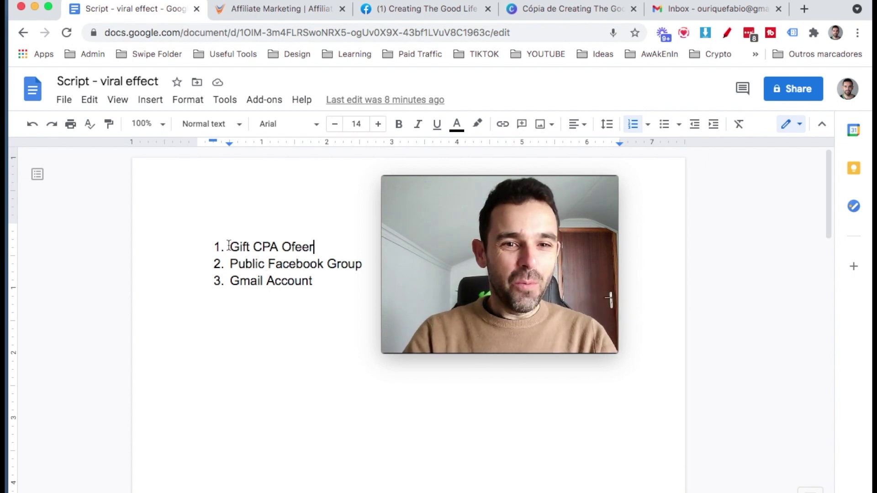
Highlight the words of the first list item, "Gift CPA Ofeer", in the script document
{"action": "left_click_drag", "start_coordinate": [229, 246], "coordinate": [249, 246]}
{"action": "left_click", "coordinate": [269, 246]}
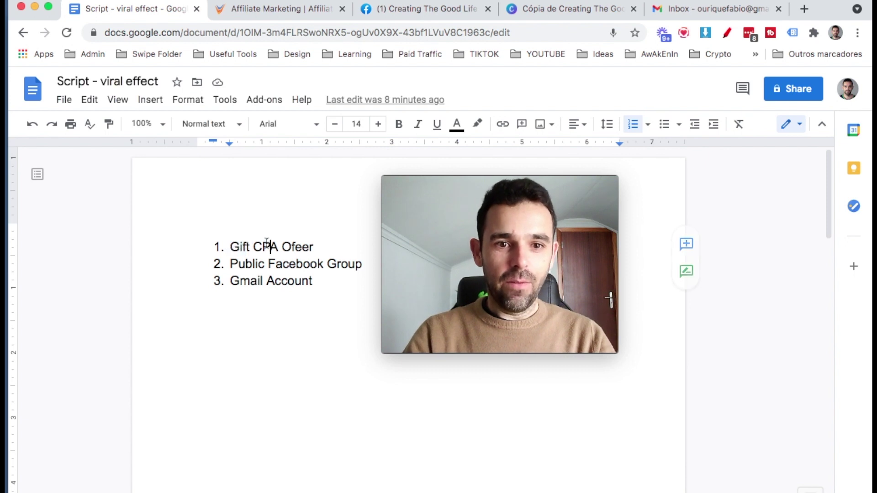
{"action": "double_click", "coordinate": [275, 247]}
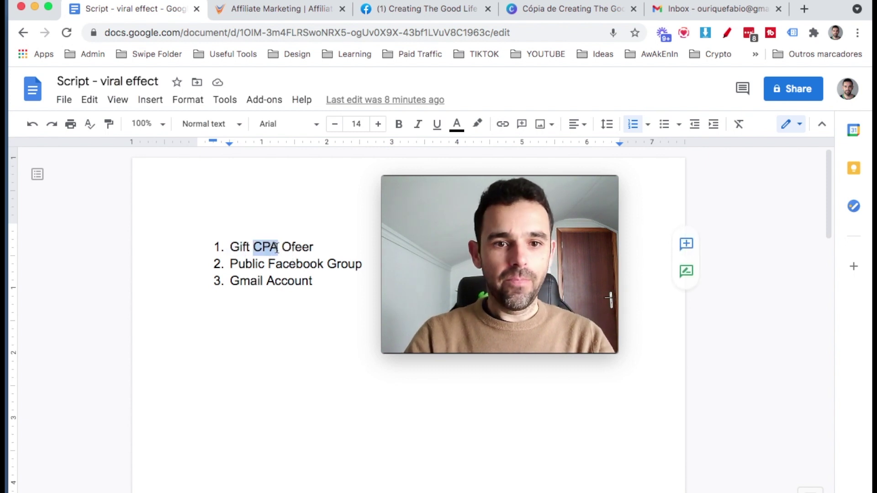
{"action": "left_click", "coordinate": [296, 247]}
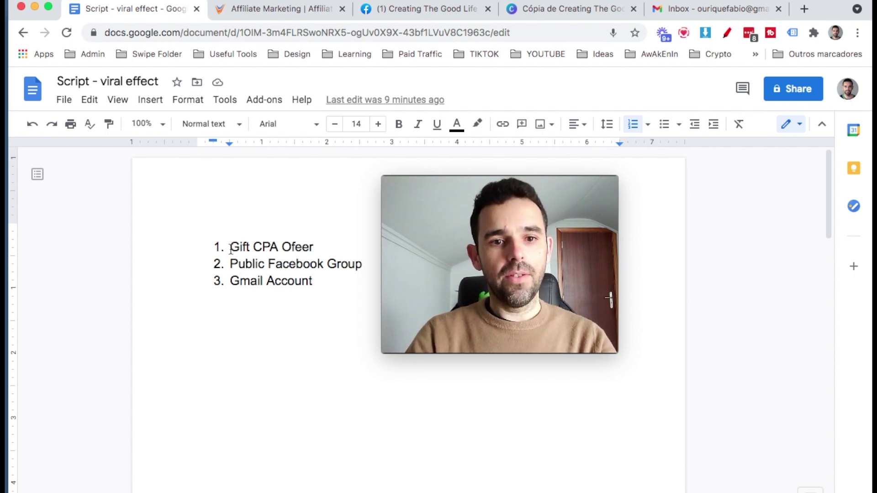
{"action": "triple_click", "coordinate": [303, 248]}
{"action": "left_click", "coordinate": [310, 249]}
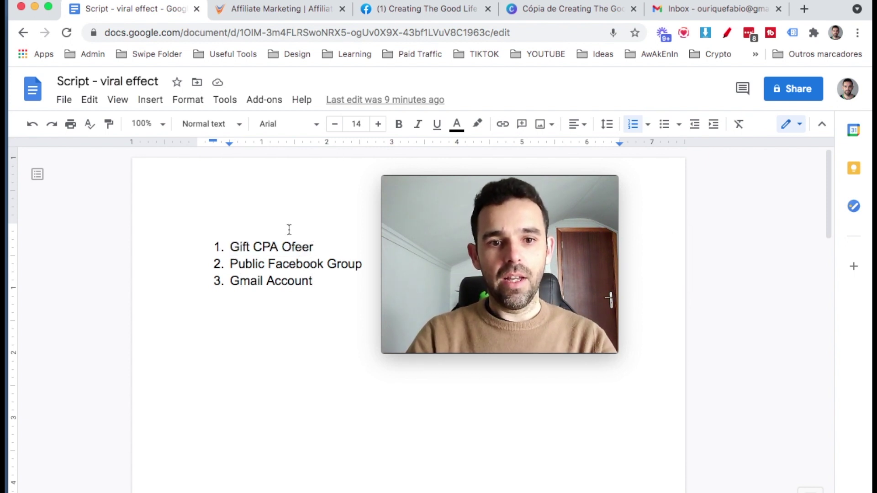
Switch to the OfferVault site and search its offers for "gift"
{"action": "left_click", "coordinate": [276, 13]}
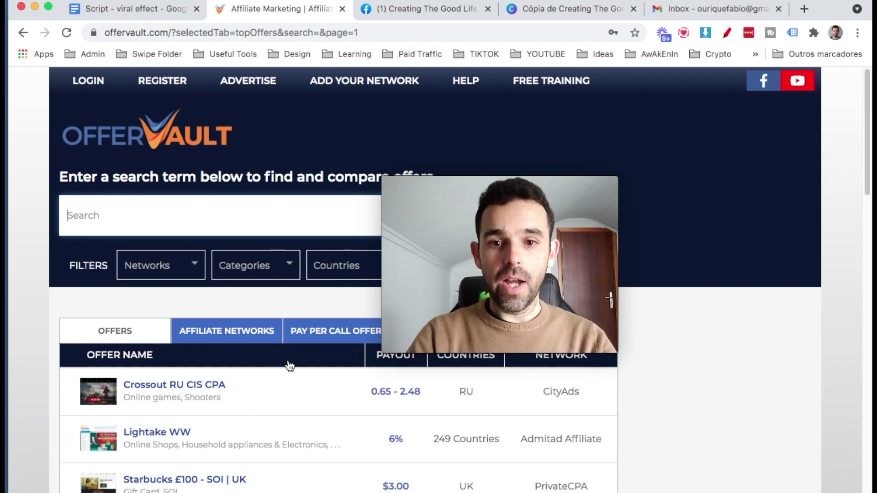
{"action": "mouse_move", "coordinate": [447, 176]}
{"action": "left_click_drag", "start_coordinate": [475, 186], "coordinate": [543, 178]}
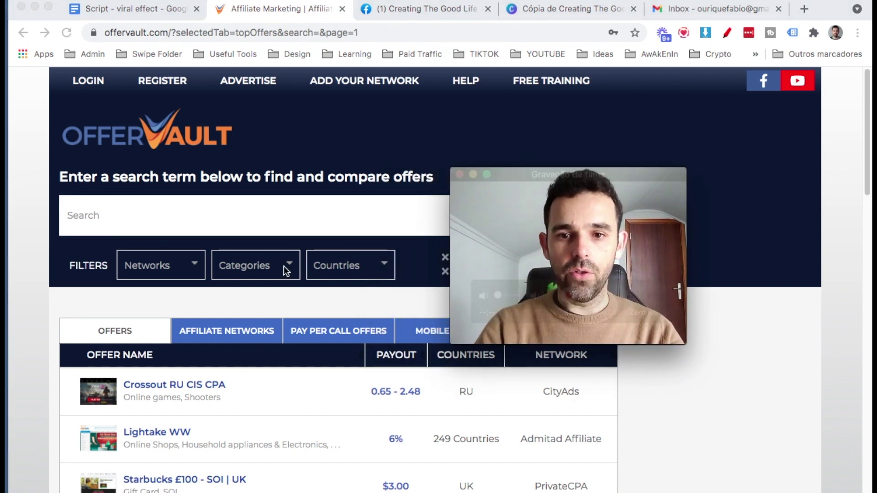
{"action": "left_click", "coordinate": [183, 219]}
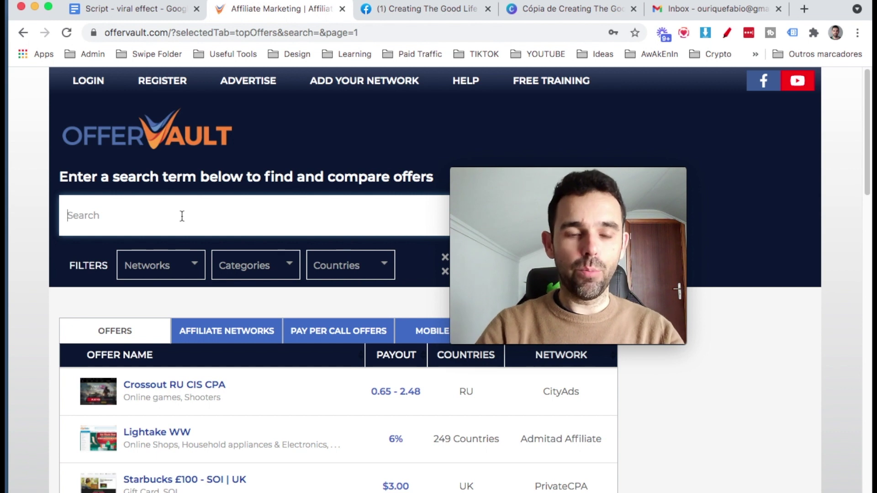
{"action": "left_click", "coordinate": [168, 217]}
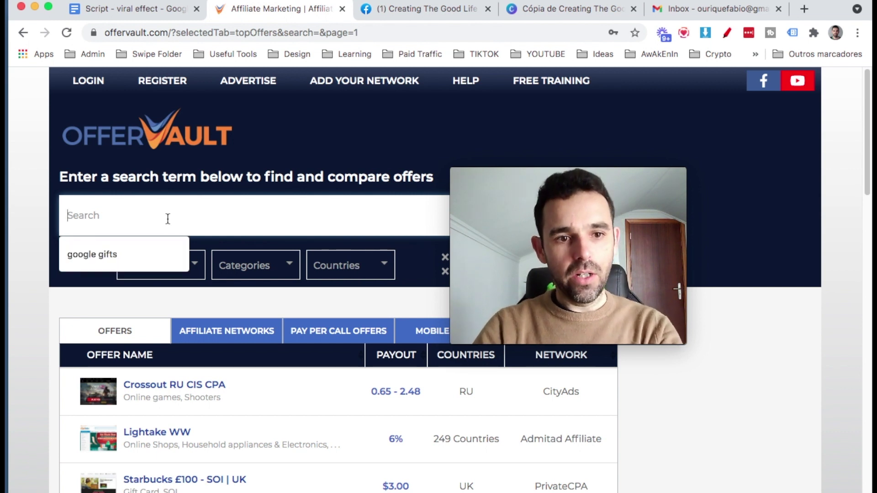
{"action": "type", "text": "gift"}
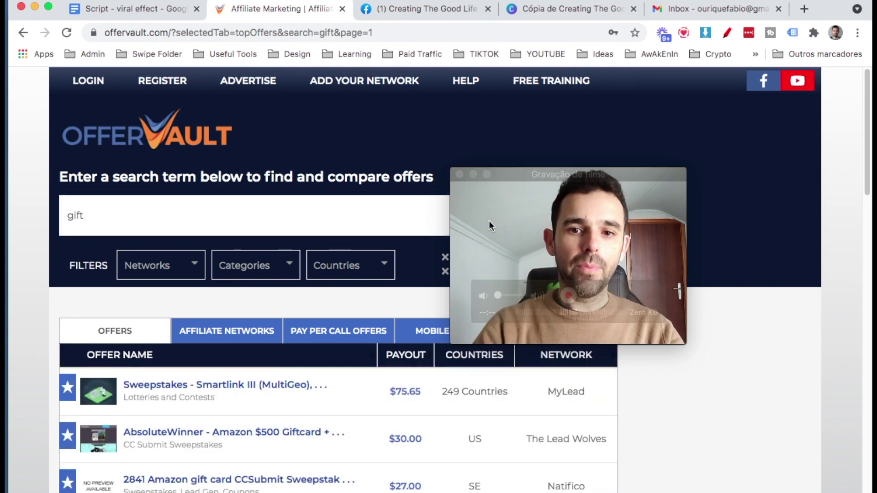
Examine the first gift offers in the results and mark the payout of the Paypal $1000 Gift Card offer
{"action": "left_click_drag", "start_coordinate": [546, 170], "coordinate": [624, 168]}
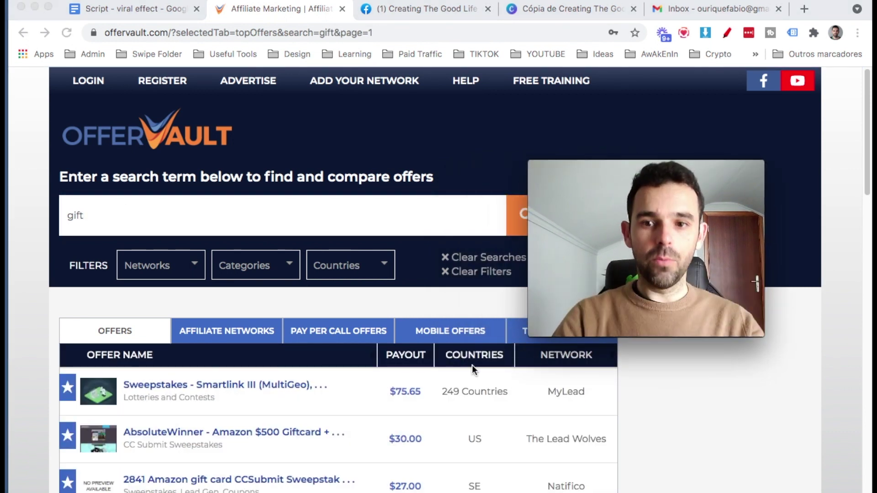
{"action": "left_click_drag", "start_coordinate": [601, 167], "coordinate": [641, 160]}
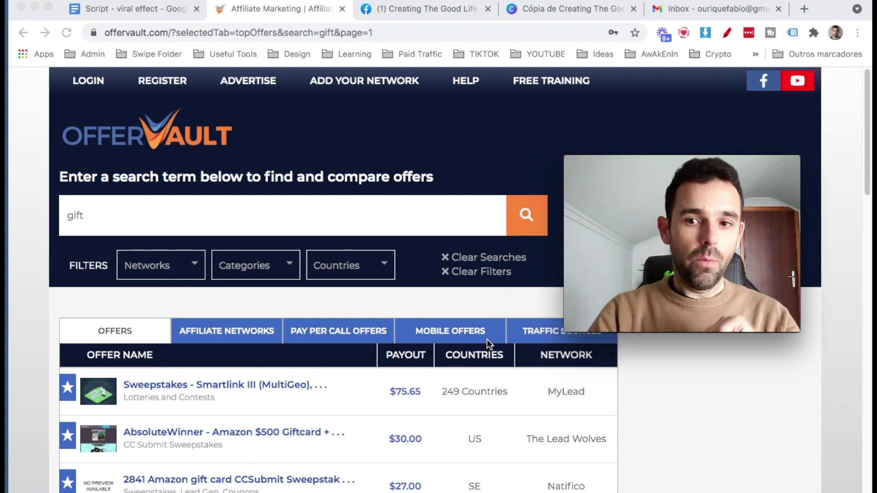
{"action": "scroll", "coordinate": [225, 419], "scroll_direction": "down", "scroll_amount": 4}
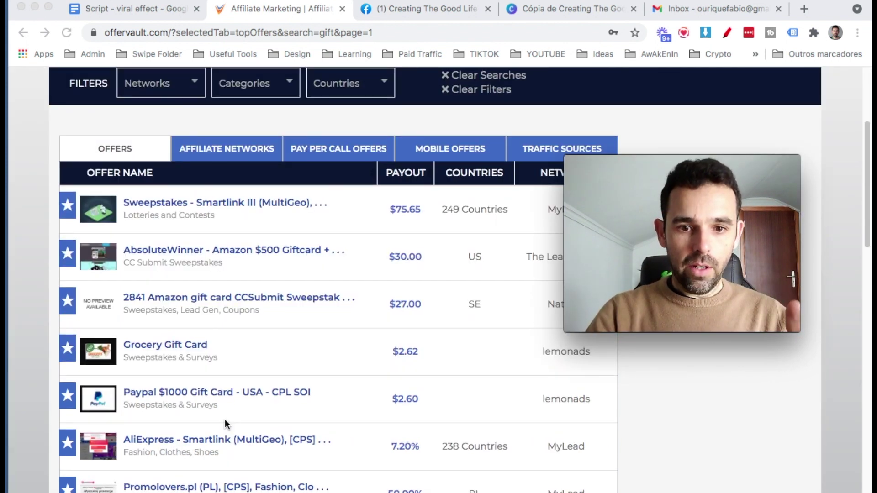
{"action": "scroll", "coordinate": [224, 420], "scroll_direction": "down", "scroll_amount": 1}
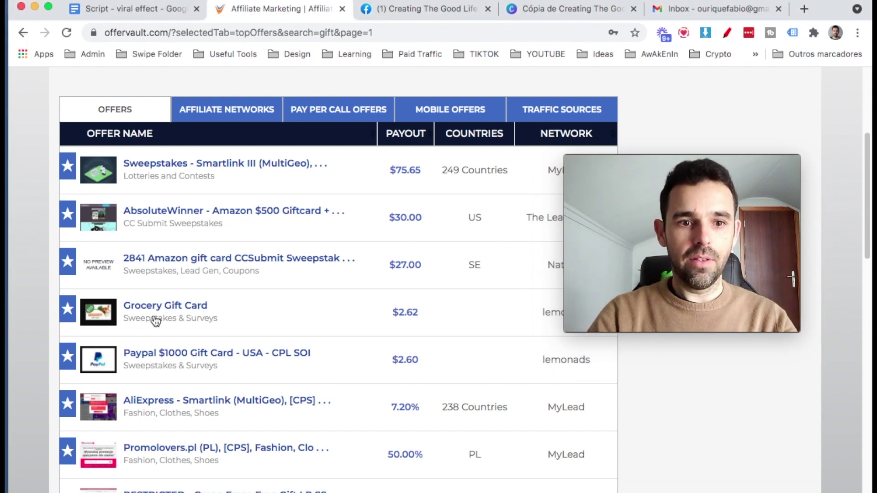
{"action": "left_click_drag", "start_coordinate": [427, 361], "coordinate": [391, 361]}
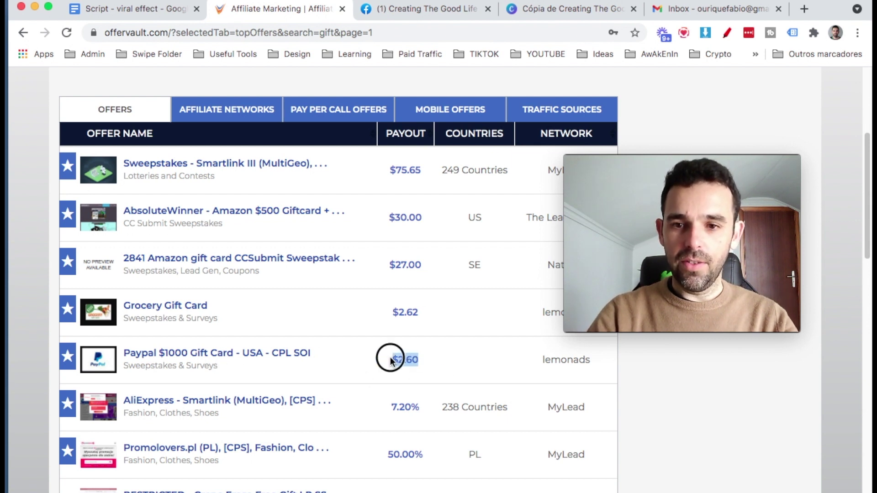
{"action": "scroll", "coordinate": [437, 367], "scroll_direction": "down", "scroll_amount": 1}
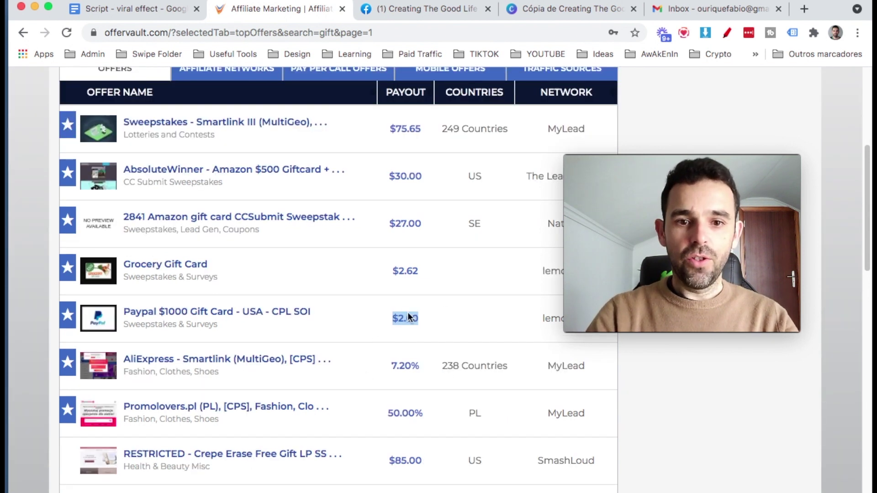
{"action": "left_click", "coordinate": [464, 319]}
Open the "Mally's Beauty / Free Gift - Display" offer and check its payout in the offer details
{"action": "scroll", "coordinate": [464, 319], "scroll_direction": "down", "scroll_amount": 1}
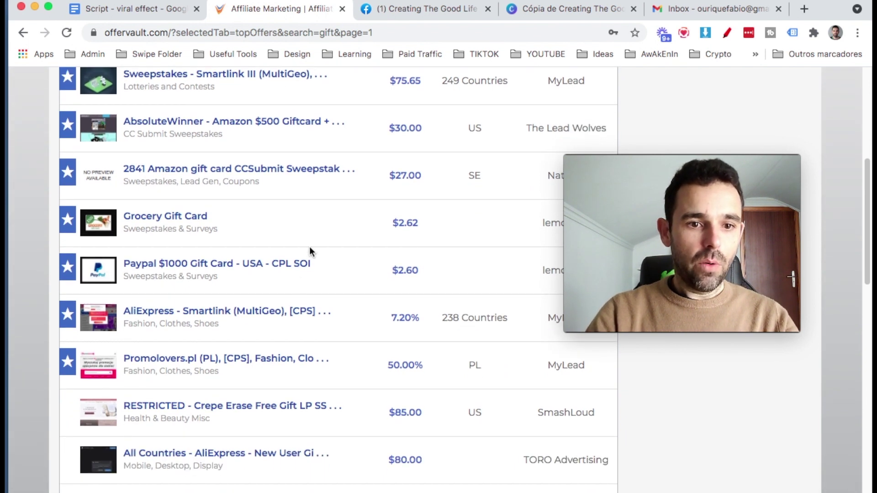
{"action": "scroll", "coordinate": [282, 396], "scroll_direction": "down", "scroll_amount": 3}
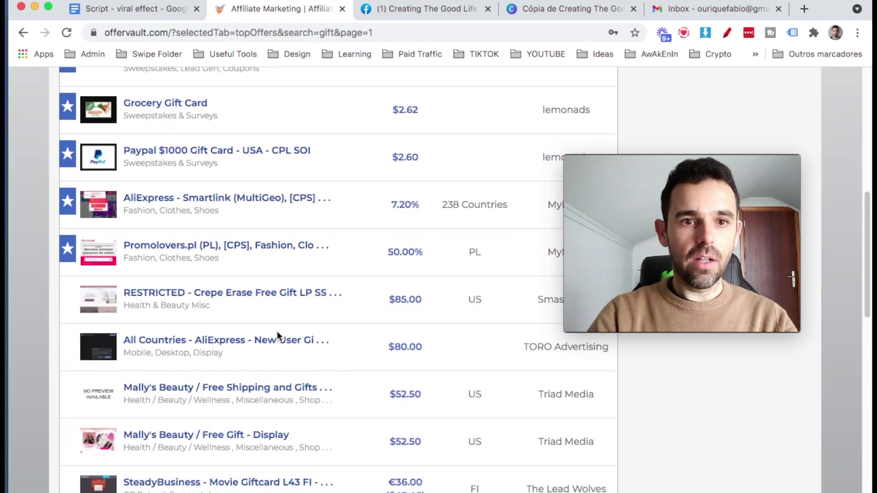
{"action": "scroll", "coordinate": [279, 337], "scroll_direction": "down", "scroll_amount": 1}
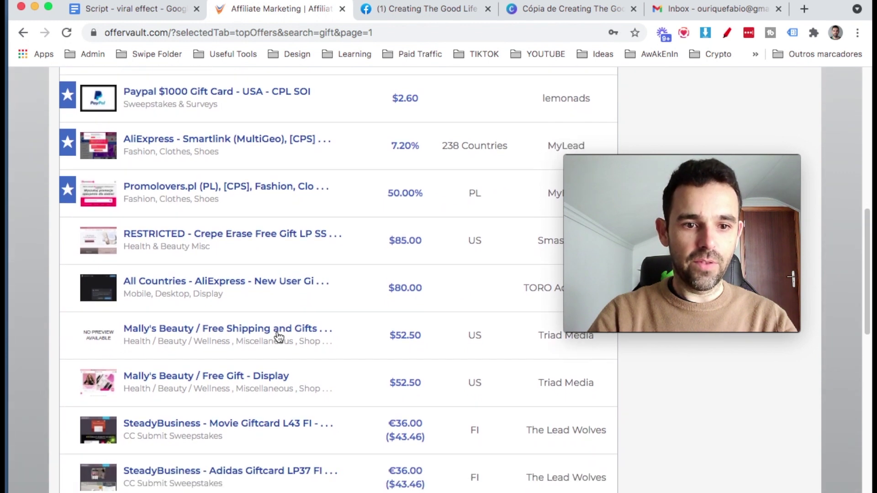
{"action": "scroll", "coordinate": [279, 337], "scroll_direction": "down", "scroll_amount": 1}
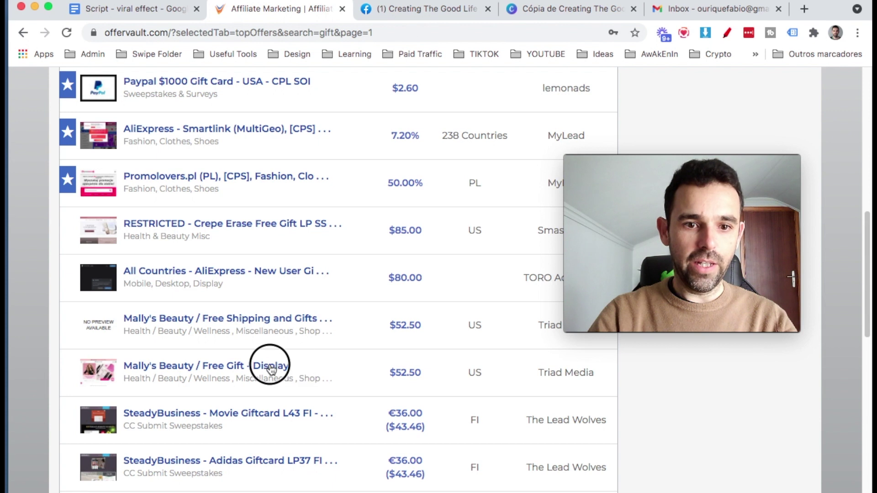
{"action": "left_click", "coordinate": [108, 374]}
{"action": "left_click_drag", "start_coordinate": [162, 270], "coordinate": [195, 268]}
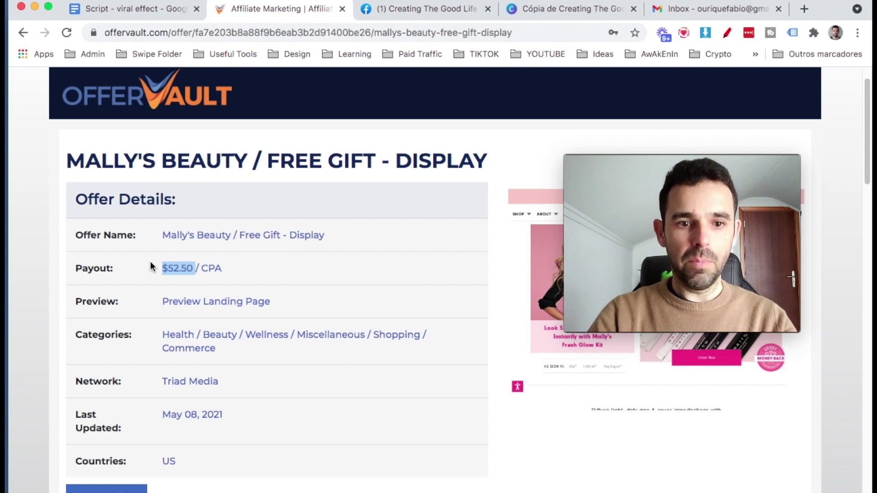
{"action": "scroll", "coordinate": [340, 440], "scroll_direction": "up", "scroll_amount": 2}
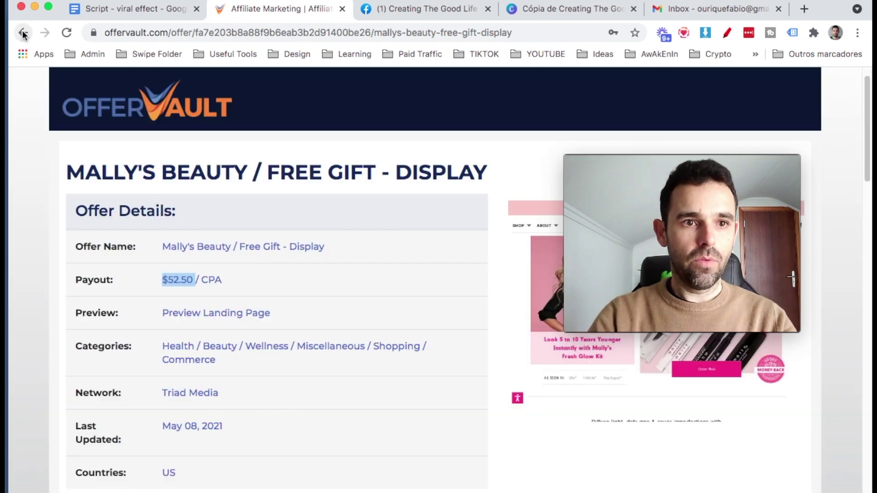
Return to the gift results and mark the payout of the €500 Google Play Gift Card offer
{"action": "left_click", "coordinate": [23, 33]}
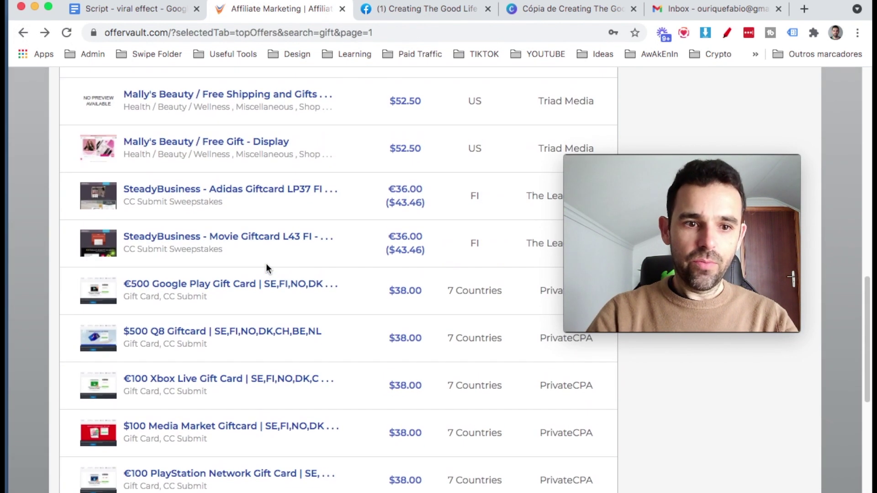
{"action": "scroll", "coordinate": [249, 241], "scroll_direction": "up", "scroll_amount": 2}
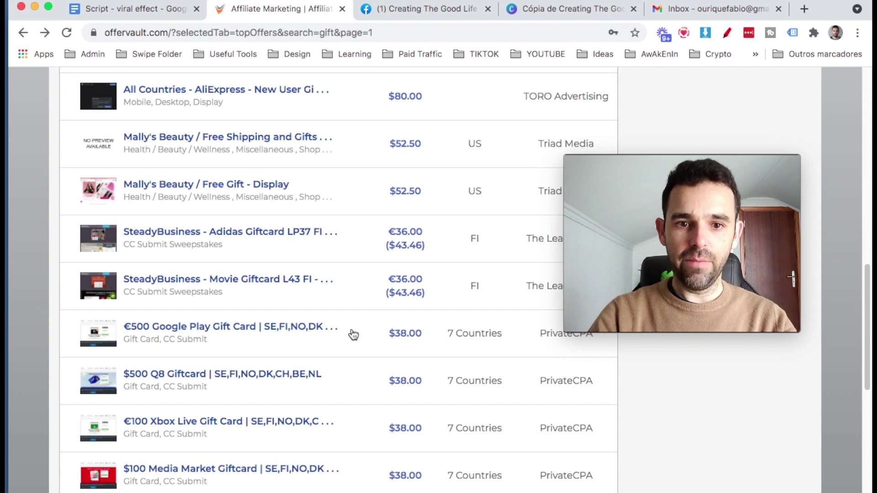
{"action": "left_click_drag", "start_coordinate": [388, 333], "coordinate": [426, 338]}
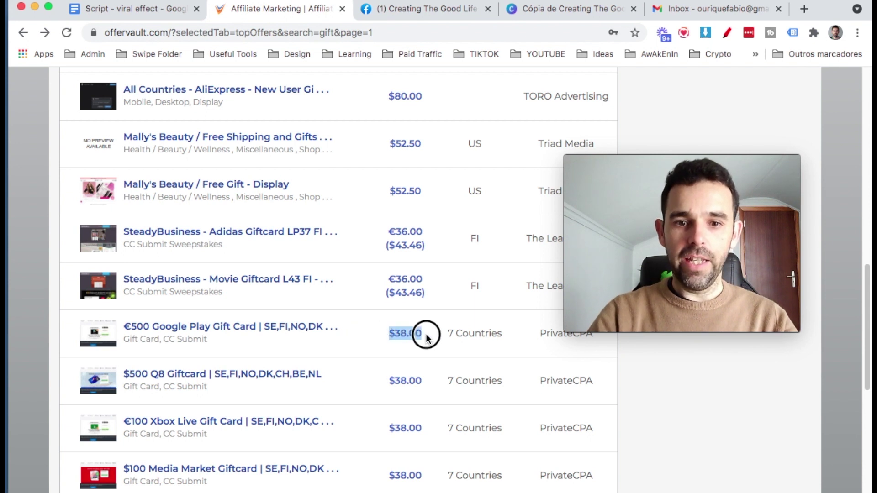
{"action": "scroll", "coordinate": [425, 338], "scroll_direction": "up", "scroll_amount": 3}
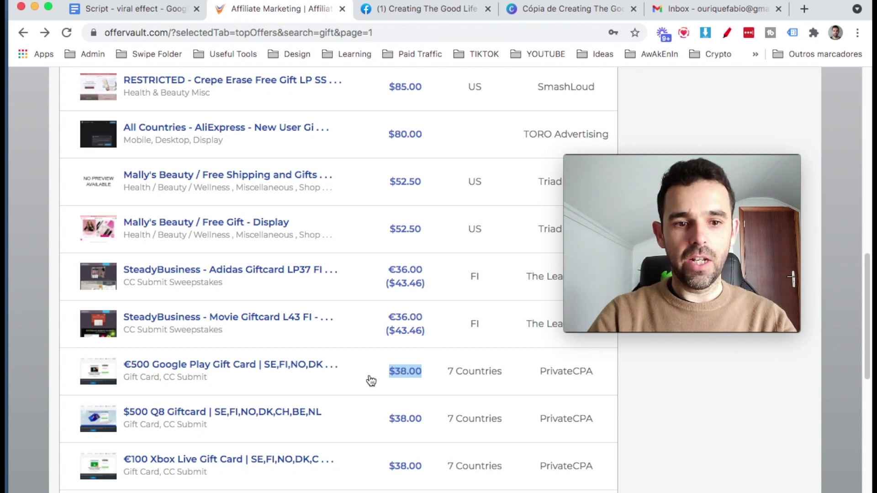
{"action": "scroll", "coordinate": [370, 380], "scroll_direction": "down", "scroll_amount": 3}
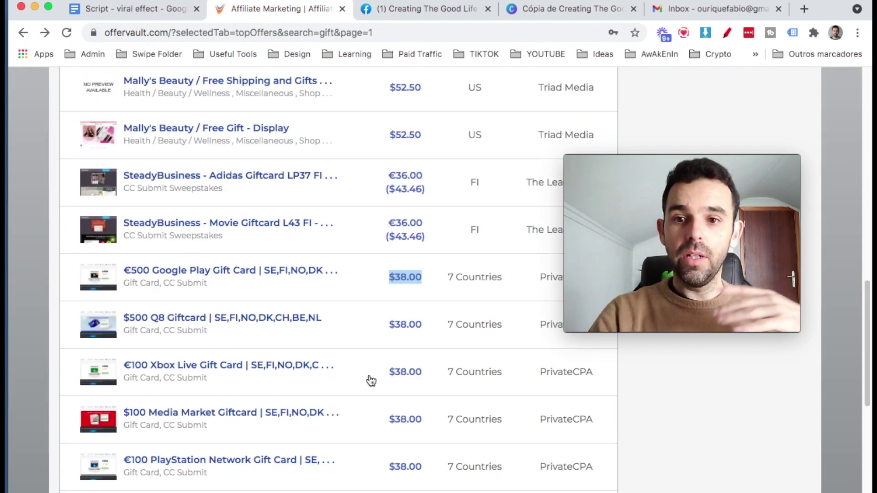
Open the €100 PlayStation Network Gift Card offer and review its details and landing page preview
{"action": "scroll", "coordinate": [371, 380], "scroll_direction": "down", "scroll_amount": 3}
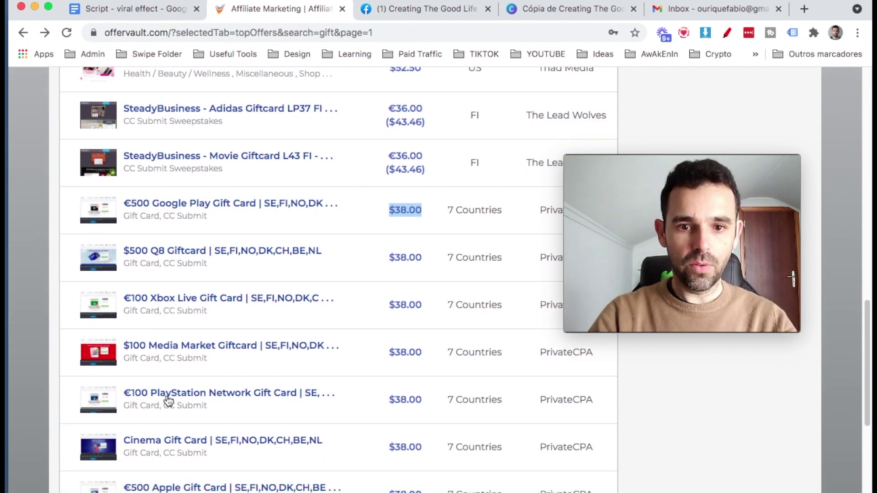
{"action": "left_click", "coordinate": [260, 395]}
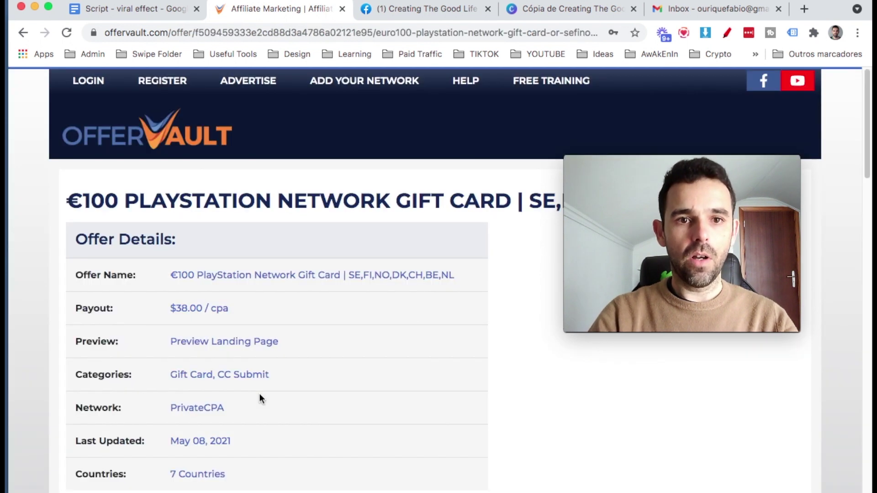
{"action": "scroll", "coordinate": [338, 381], "scroll_direction": "down", "scroll_amount": 1}
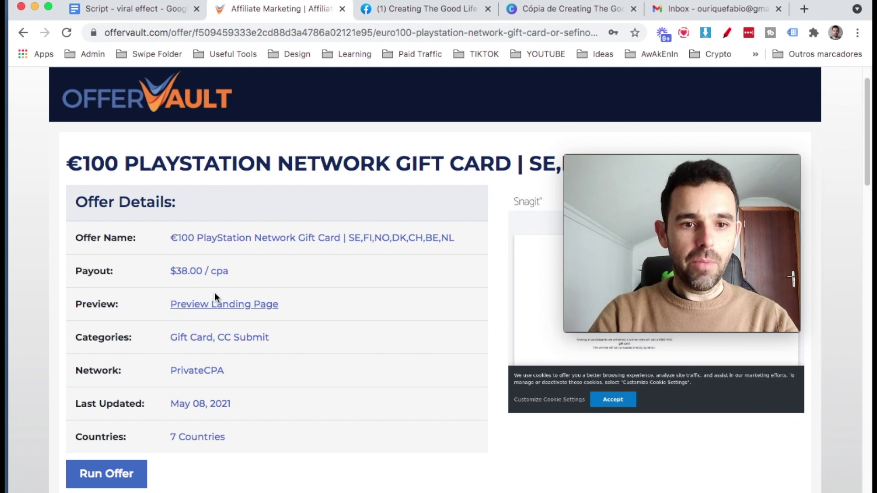
{"action": "left_click_drag", "start_coordinate": [656, 165], "coordinate": [623, 183]}
Examine the PrivateCPA network section and similar offers on the PlayStation gift card page, and return to the gift results
{"action": "scroll", "coordinate": [287, 355], "scroll_direction": "down", "scroll_amount": 5}
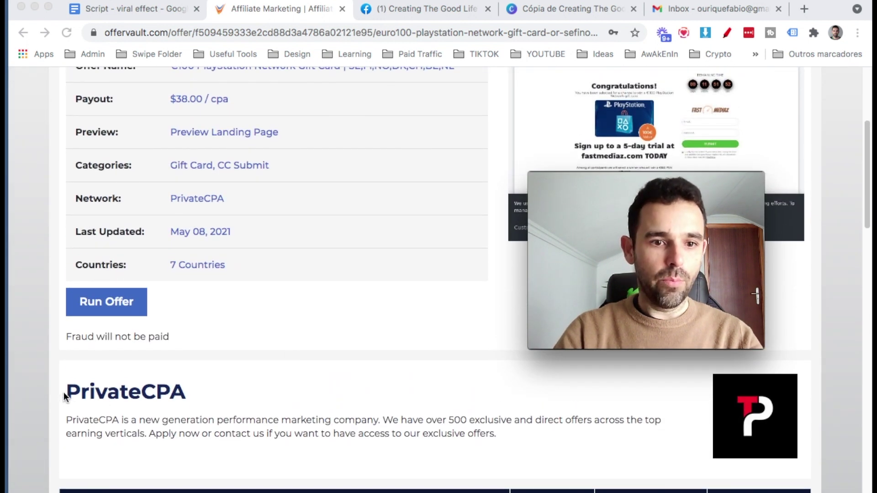
{"action": "left_click", "coordinate": [229, 388]}
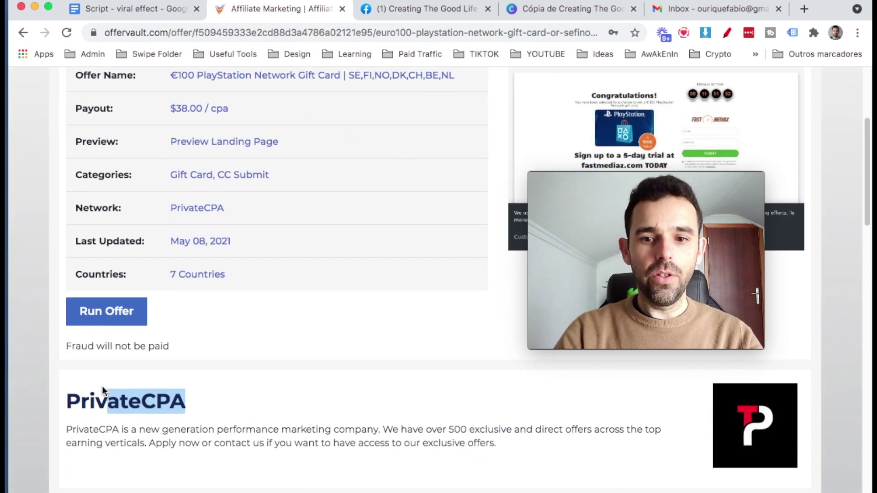
{"action": "left_click_drag", "start_coordinate": [106, 400], "coordinate": [193, 400]}
{"action": "scroll", "coordinate": [194, 400], "scroll_direction": "down", "scroll_amount": 3}
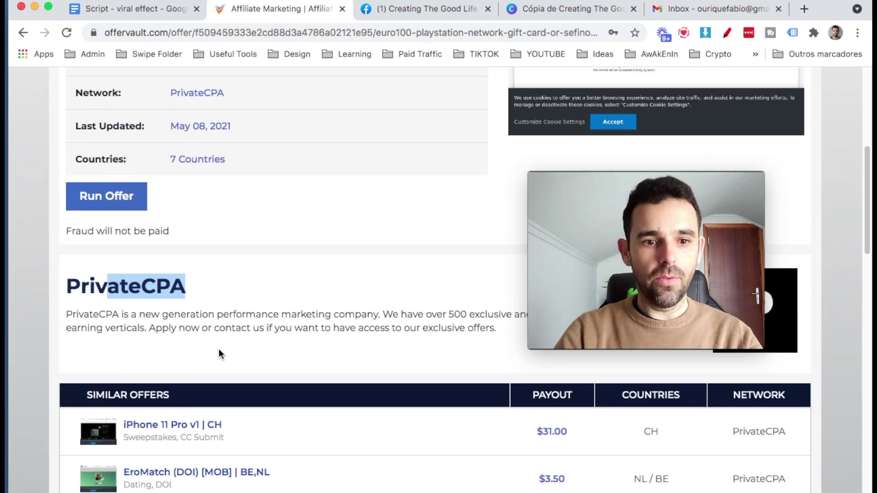
{"action": "scroll", "coordinate": [192, 304], "scroll_direction": "up", "scroll_amount": 3}
{"action": "scroll", "coordinate": [191, 305], "scroll_direction": "up", "scroll_amount": 2}
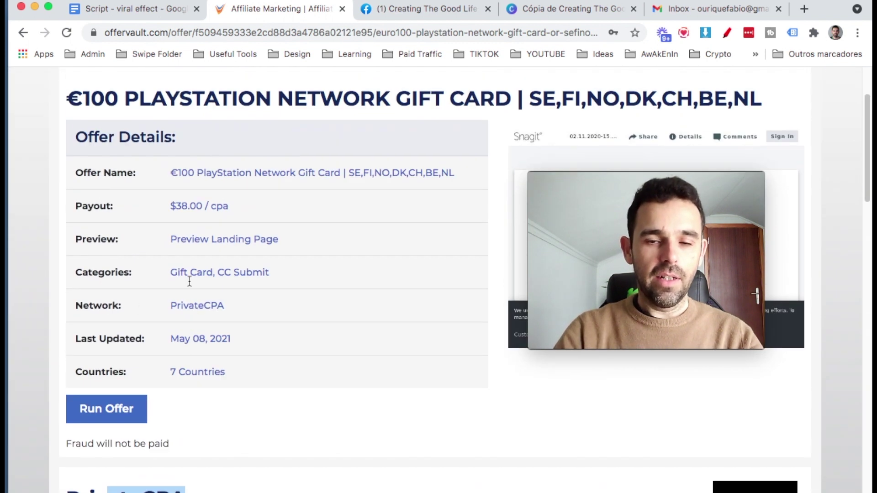
{"action": "scroll", "coordinate": [179, 399], "scroll_direction": "up", "scroll_amount": 2}
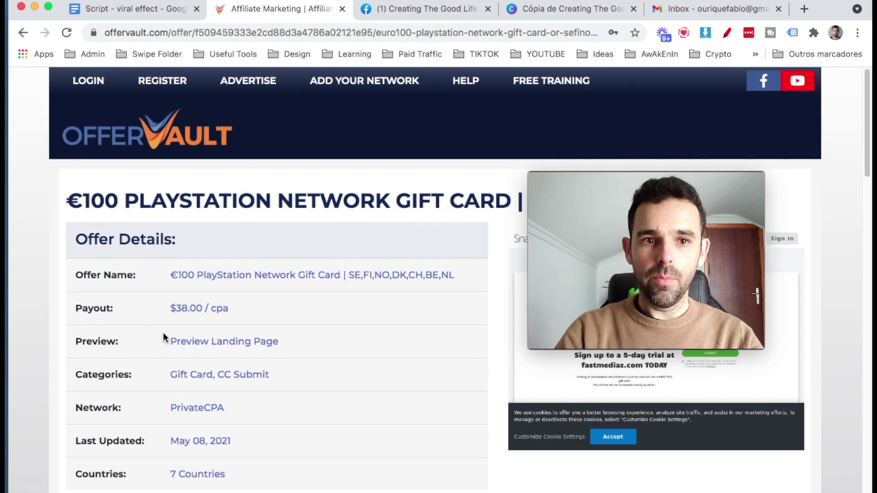
{"action": "left_click", "coordinate": [23, 33]}
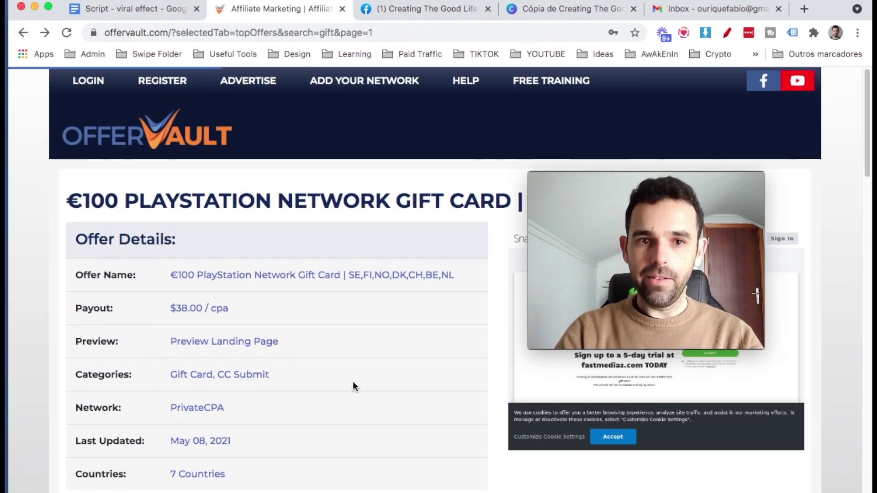
Examine the gift offers and their payouts in the OfferVault results, checking them against the requirements list in the script document
{"action": "scroll", "coordinate": [288, 429], "scroll_direction": "up", "scroll_amount": 10}
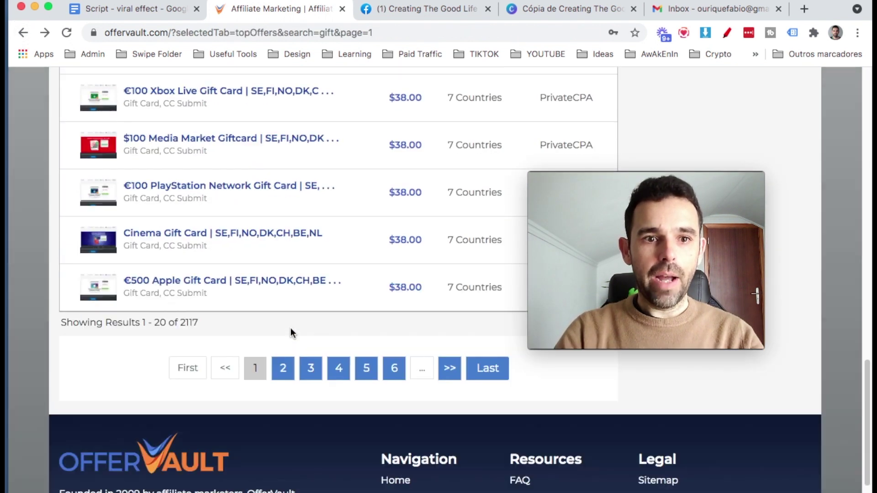
{"action": "scroll", "coordinate": [293, 333], "scroll_direction": "up", "scroll_amount": 1}
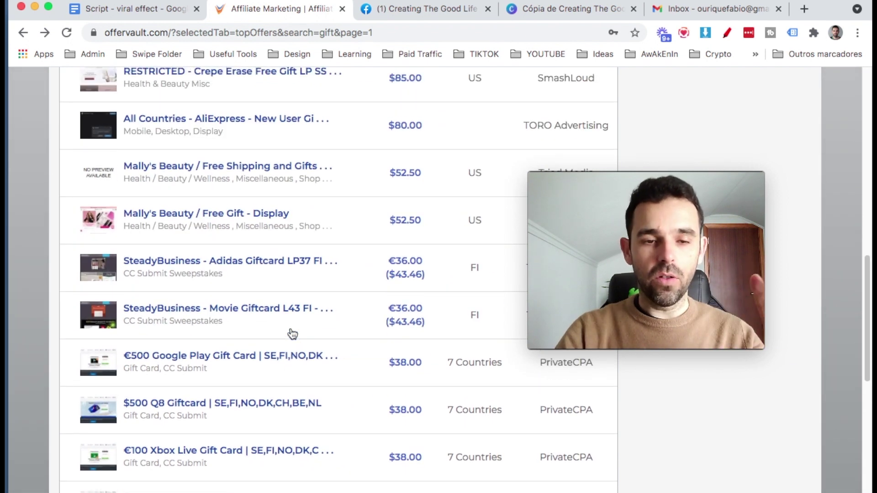
{"action": "scroll", "coordinate": [293, 334], "scroll_direction": "up", "scroll_amount": 8}
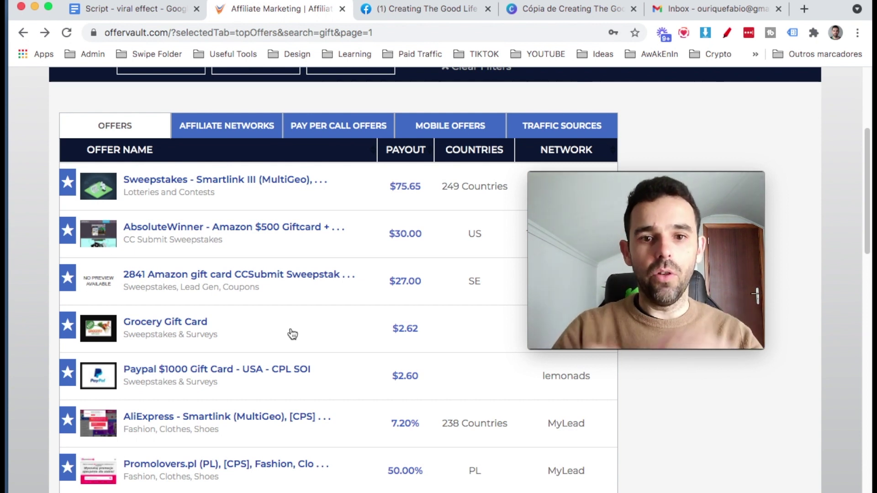
{"action": "scroll", "coordinate": [378, 377], "scroll_direction": "down", "scroll_amount": 1}
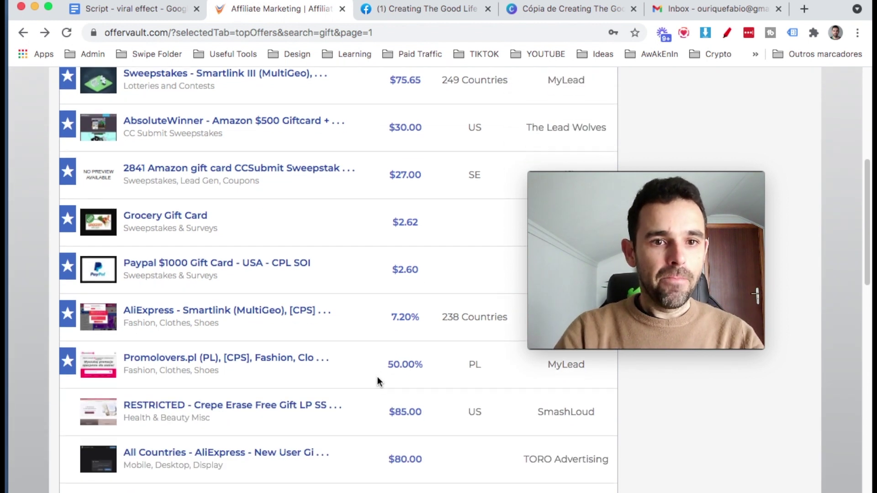
{"action": "scroll", "coordinate": [378, 378], "scroll_direction": "up", "scroll_amount": 5}
{"action": "scroll", "coordinate": [377, 377], "scroll_direction": "down", "scroll_amount": 4}
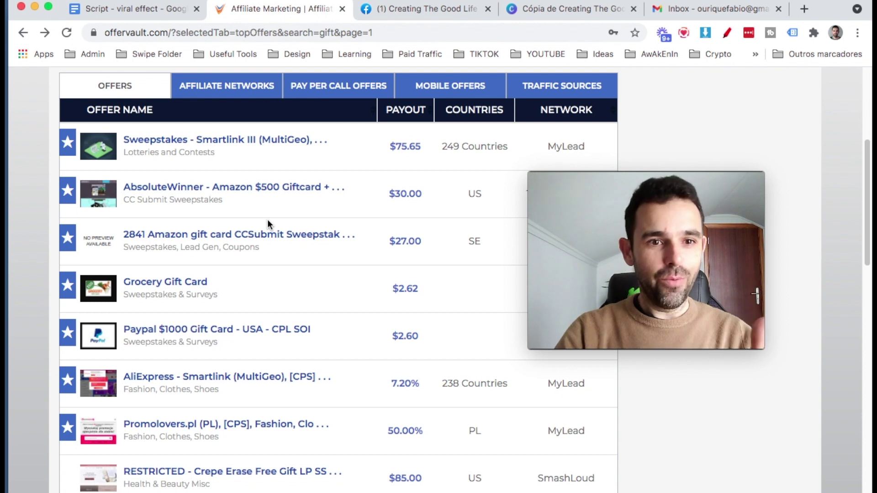
{"action": "key", "text": "ctrl+shift+Tab"}
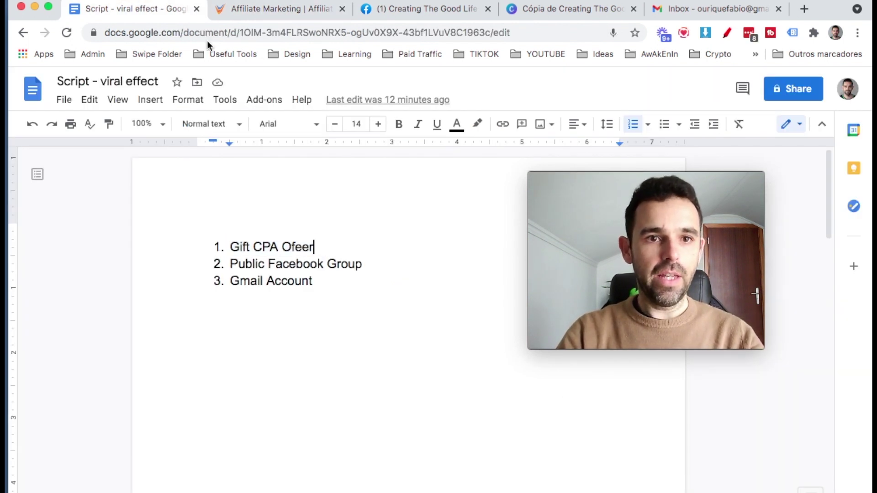
{"action": "left_click", "coordinate": [266, 10]}
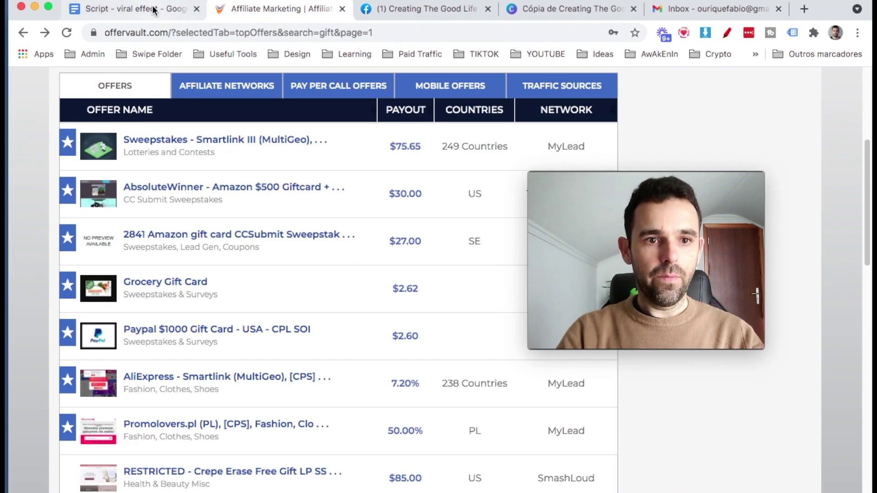
{"action": "scroll", "coordinate": [264, 229], "scroll_direction": "down", "scroll_amount": 3}
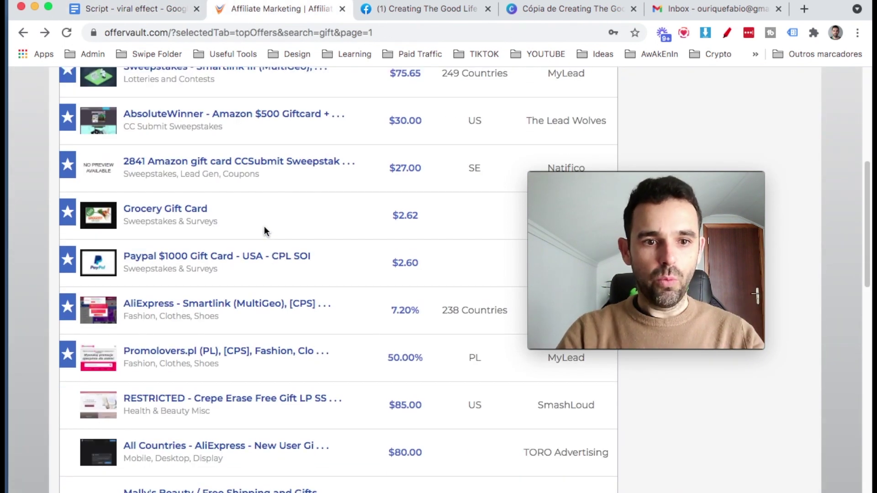
{"action": "scroll", "coordinate": [264, 228], "scroll_direction": "up", "scroll_amount": 3}
Mark the "Public Facebook Group" requirement in the script document and view the cover of the Creating The Good Life Facebook group
{"action": "left_click", "coordinate": [148, 10]}
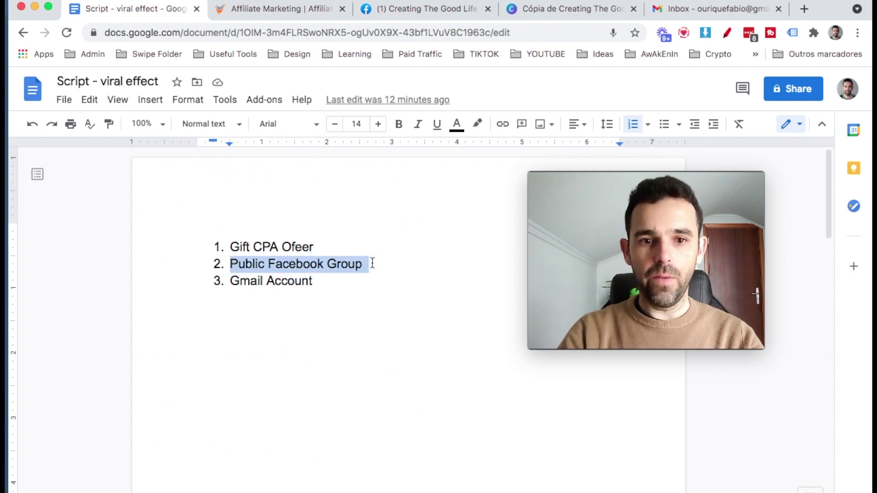
{"action": "left_click", "coordinate": [413, 10]}
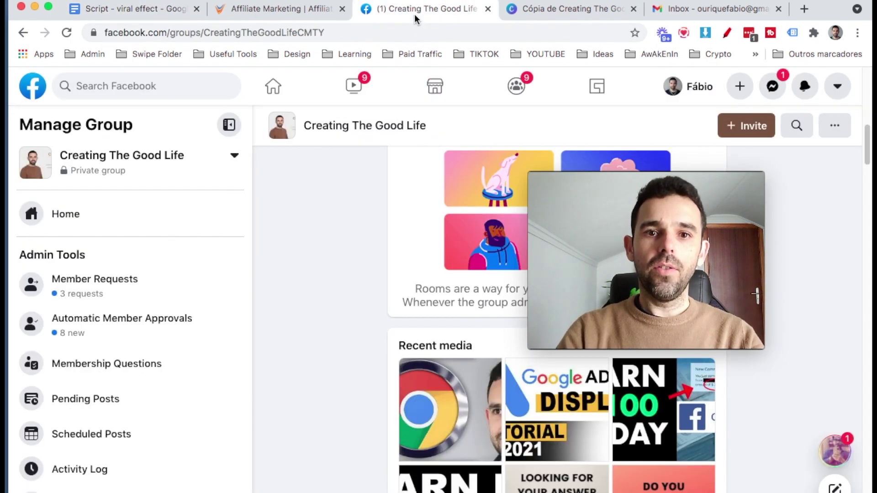
{"action": "scroll", "coordinate": [443, 338], "scroll_direction": "up", "scroll_amount": 15}
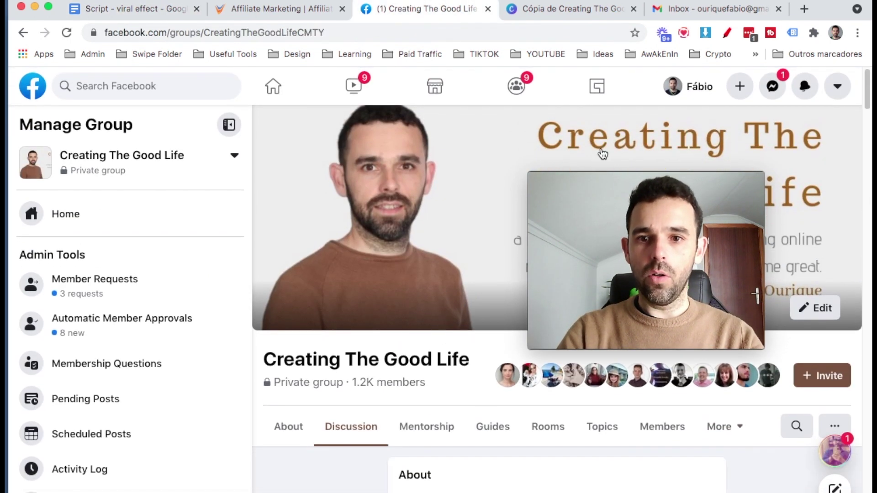
{"action": "left_click_drag", "start_coordinate": [574, 179], "coordinate": [92, 172]}
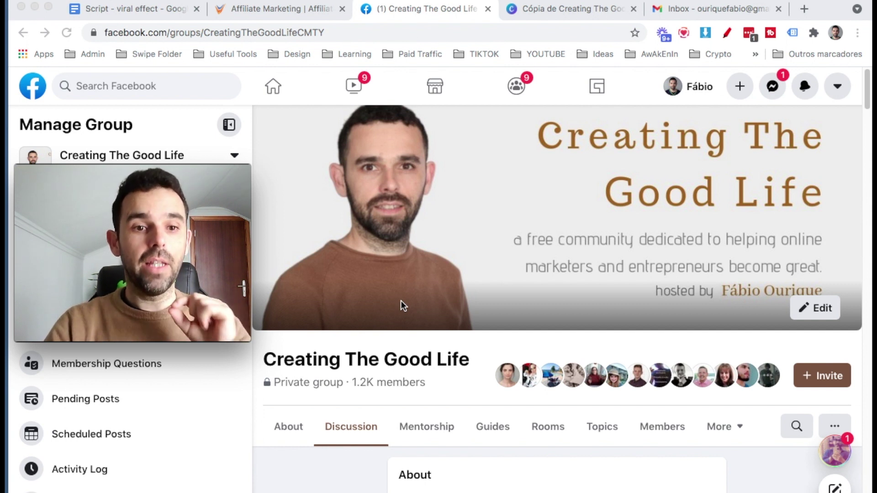
{"action": "left_click_drag", "start_coordinate": [178, 171], "coordinate": [701, 142]}
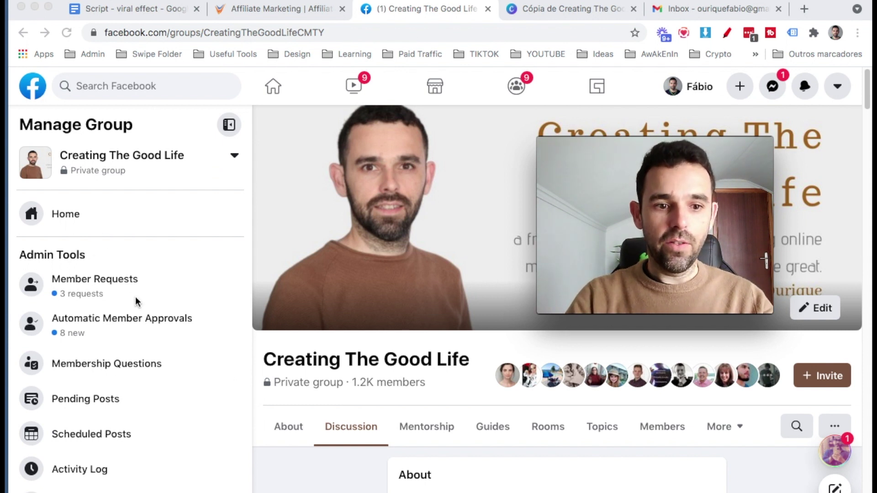
{"action": "left_click_drag", "start_coordinate": [607, 148], "coordinate": [83, 203]}
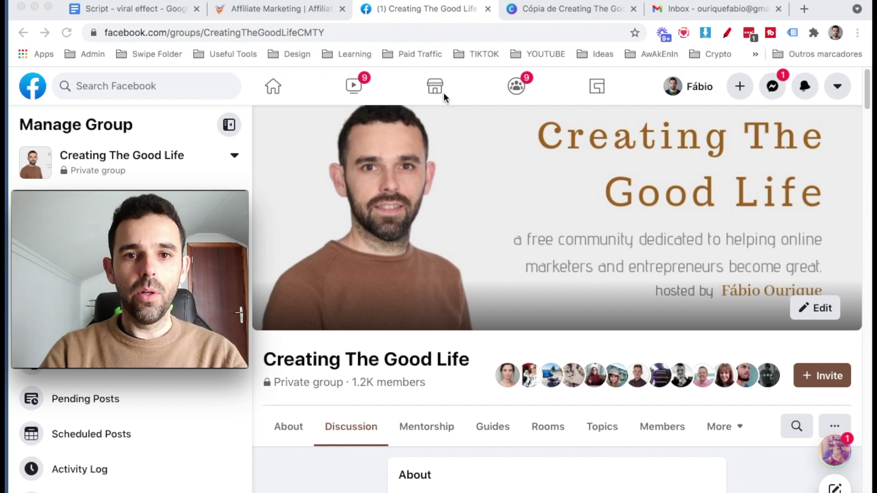
Open the Creating The Good Life cover design in Canva and compare it with the cover on the Facebook group
{"action": "left_click", "coordinate": [535, 10]}
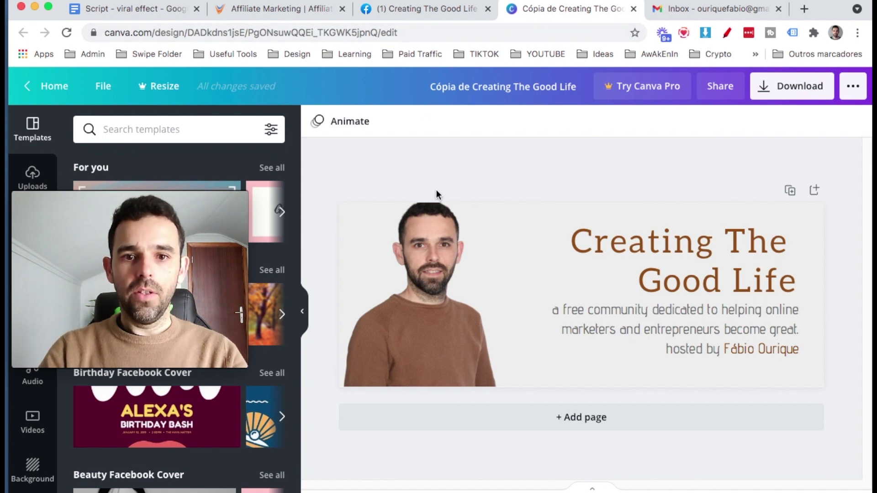
{"action": "left_click_drag", "start_coordinate": [151, 198], "coordinate": [622, 155]}
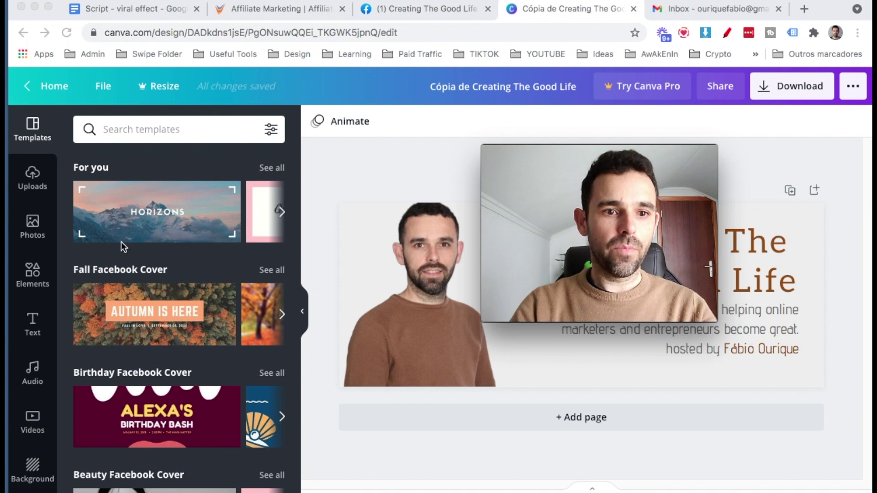
{"action": "left_click", "coordinate": [320, 261]}
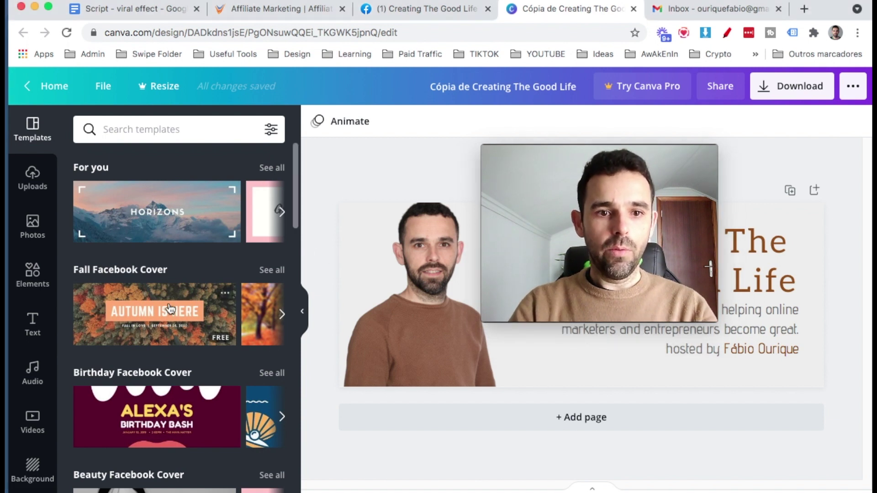
{"action": "left_click_drag", "start_coordinate": [609, 154], "coordinate": [206, 147]}
{"action": "left_click", "coordinate": [427, 64]}
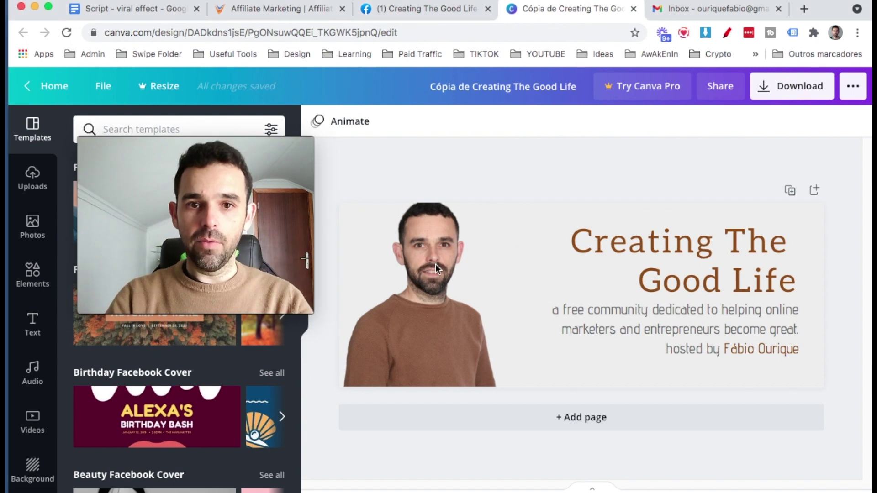
{"action": "left_click", "coordinate": [402, 8]}
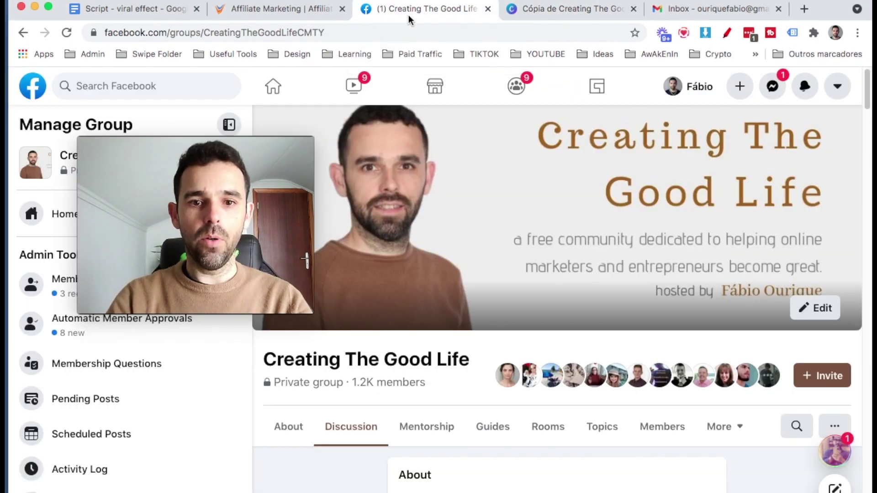
{"action": "left_click", "coordinate": [554, 9]}
Shift the portrait photo slightly to the right on the group cover design
{"action": "left_click", "coordinate": [470, 248]}
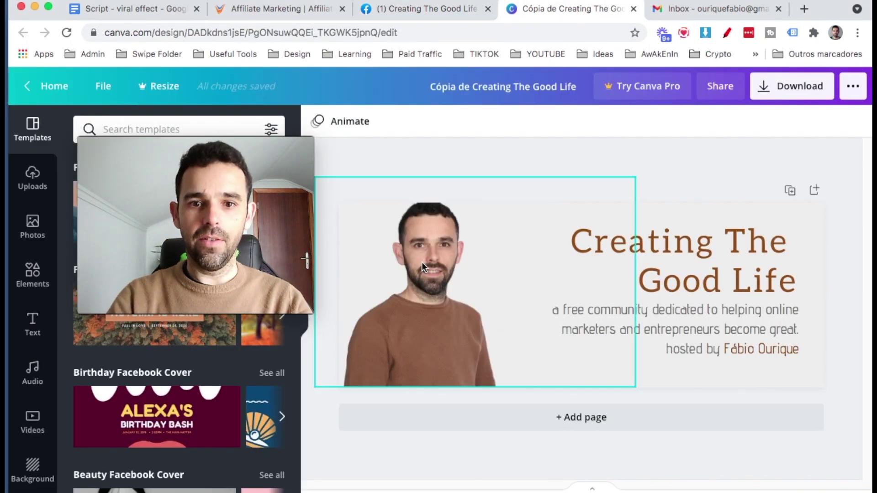
{"action": "left_click_drag", "start_coordinate": [453, 291], "coordinate": [435, 292]}
{"action": "left_click_drag", "start_coordinate": [244, 151], "coordinate": [240, 180]}
{"action": "mouse_move", "coordinate": [440, 167]}
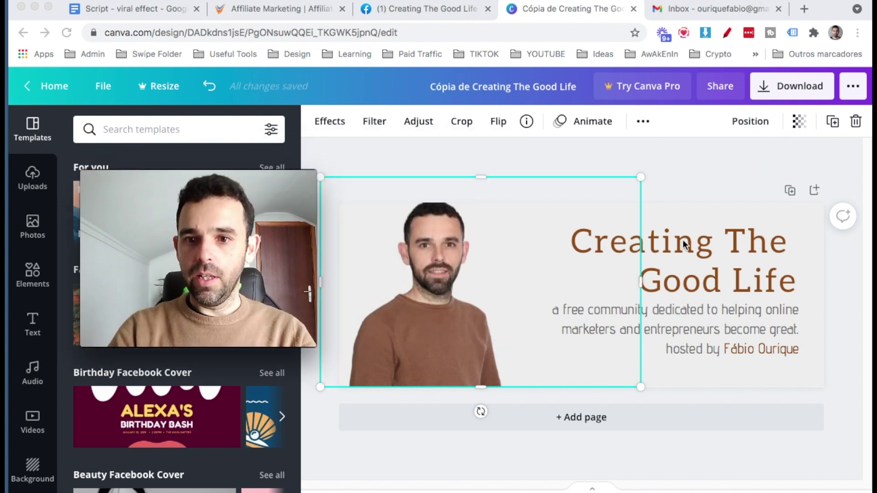
{"action": "left_click", "coordinate": [706, 175]}
Add a second page to the cover design and apply the "Autumn Is Here" Fall Facebook Cover template to it
{"action": "left_click_drag", "start_coordinate": [211, 176], "coordinate": [484, 146]}
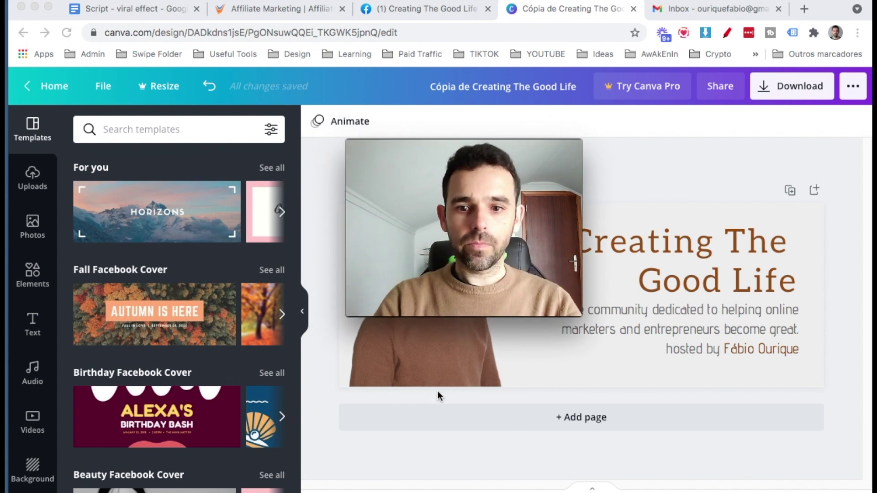
{"action": "left_click", "coordinate": [524, 419]}
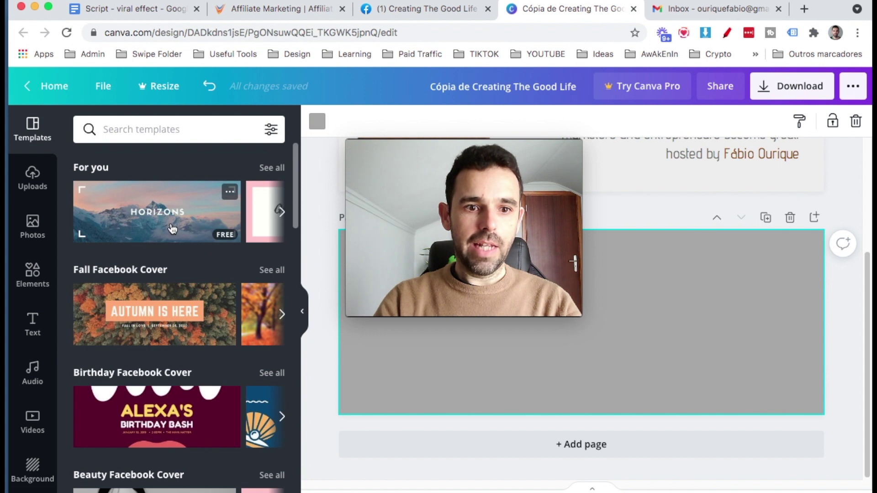
{"action": "left_click", "coordinate": [157, 332]}
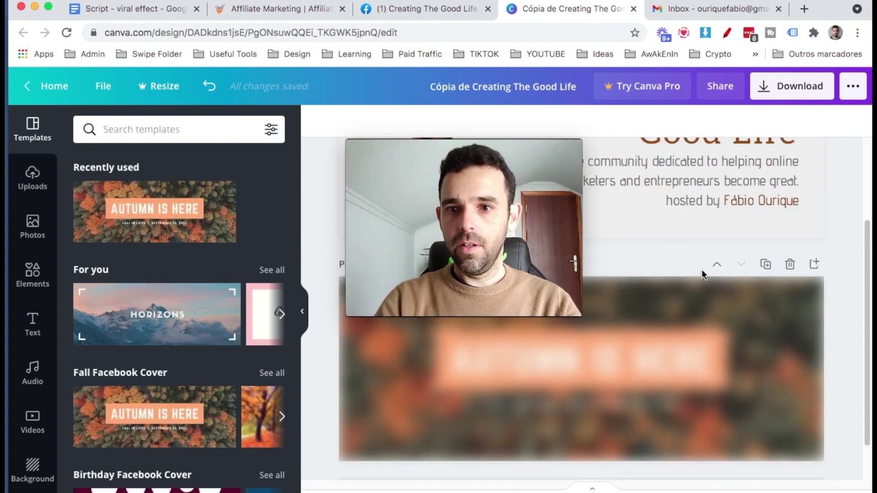
{"action": "left_click_drag", "start_coordinate": [491, 150], "coordinate": [183, 176]}
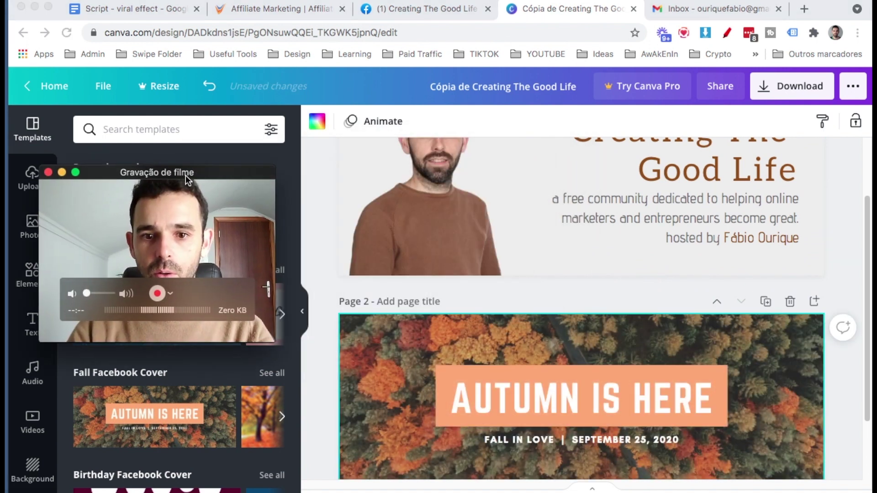
{"action": "scroll", "coordinate": [503, 379], "scroll_direction": "down", "scroll_amount": 2}
Replace the "Autumn Is Here" headline on page 2 with "GOOGLE GIFTS" and look over both cover pages
{"action": "double_click", "coordinate": [509, 358]}
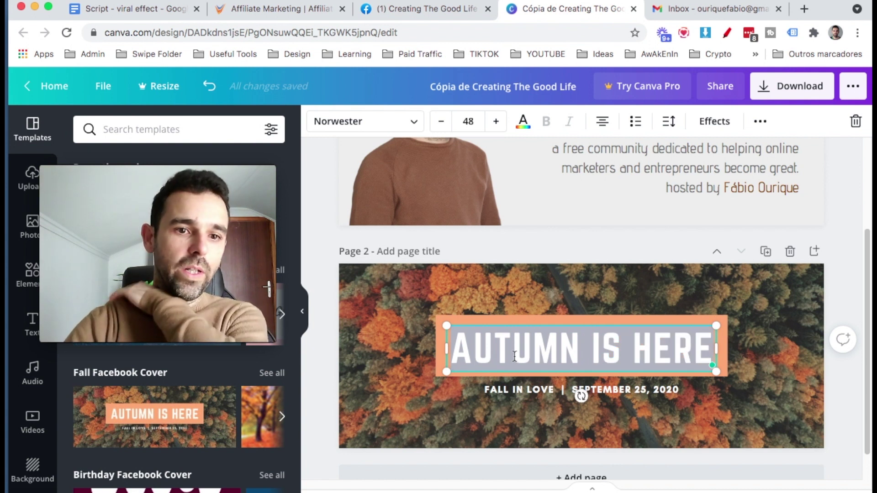
{"action": "type", "text": "GOOG"}
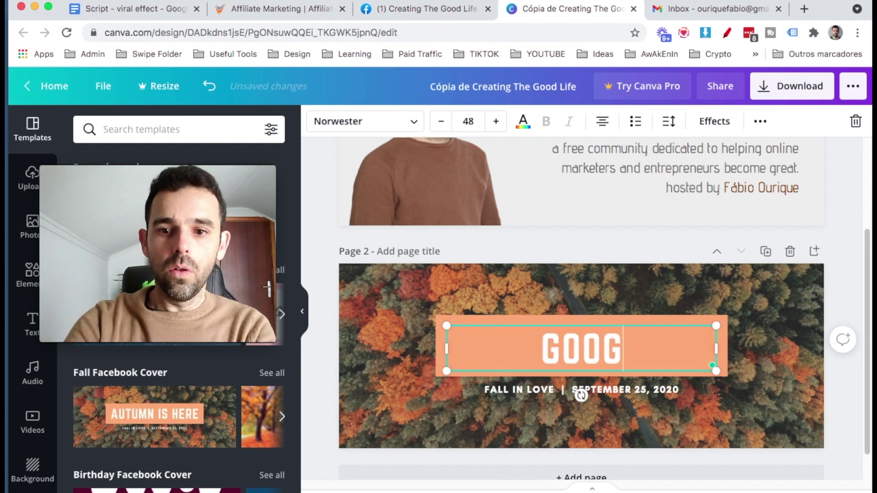
{"action": "type", "text": "LE GIFTS"}
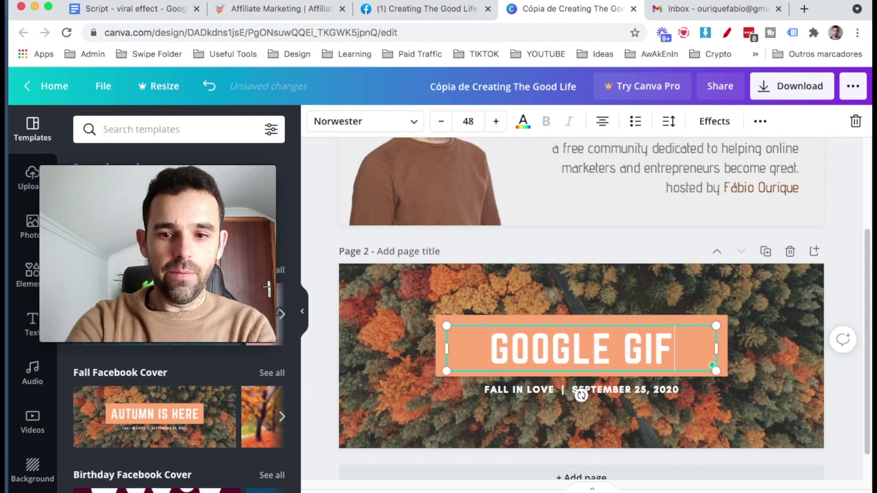
{"action": "left_click", "coordinate": [398, 338]}
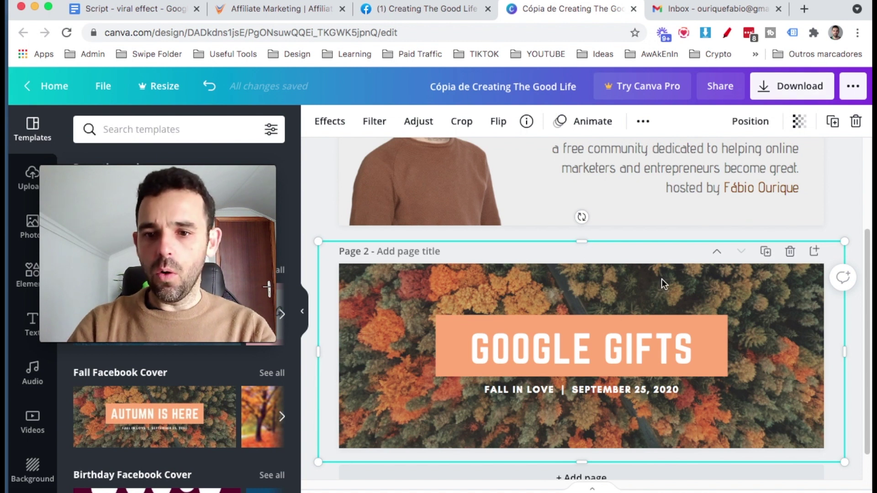
{"action": "scroll", "coordinate": [661, 284], "scroll_direction": "up", "scroll_amount": 3}
{"action": "left_click", "coordinate": [834, 251]}
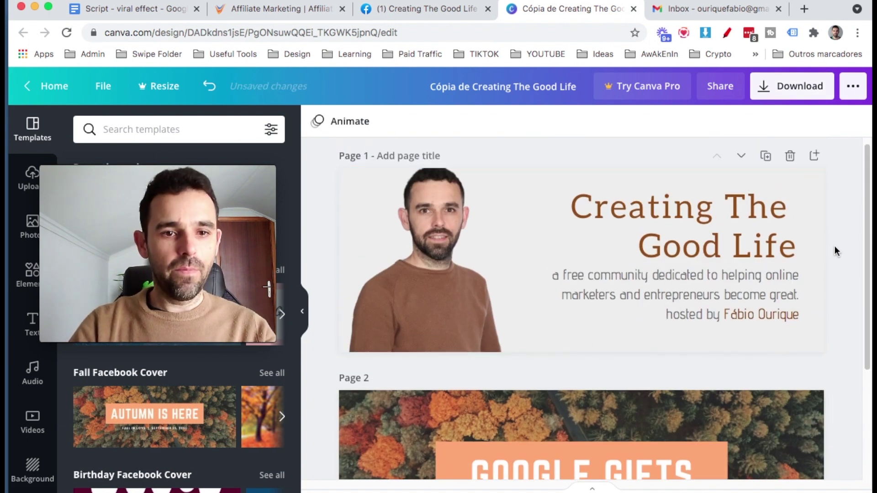
{"action": "scroll", "coordinate": [602, 258], "scroll_direction": "down", "scroll_amount": 3}
{"action": "scroll", "coordinate": [602, 258], "scroll_direction": "up", "scroll_amount": 3}
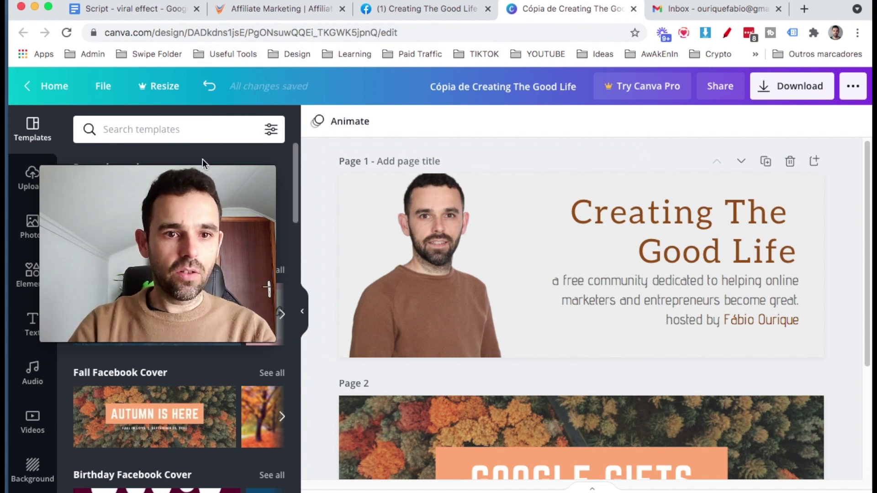
Revisit the Facebook group and the script's requirements list, and open the Gmail inbox for the third requirement
{"action": "left_click", "coordinate": [402, 9]}
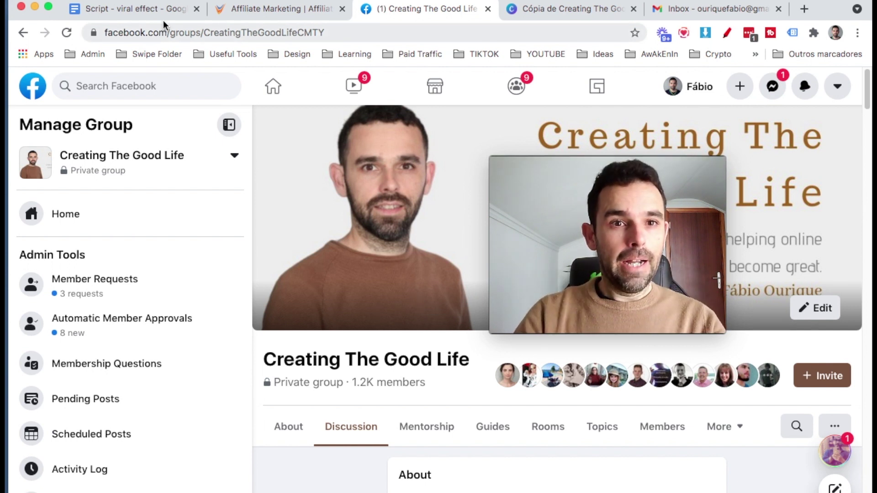
{"action": "left_click", "coordinate": [144, 8]}
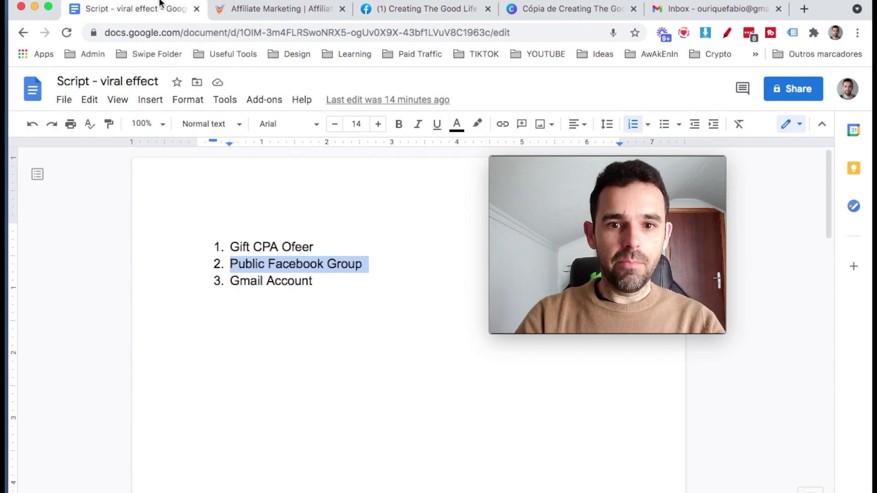
{"action": "left_click", "coordinate": [425, 219]}
{"action": "left_click_drag", "start_coordinate": [552, 163], "coordinate": [452, 175]}
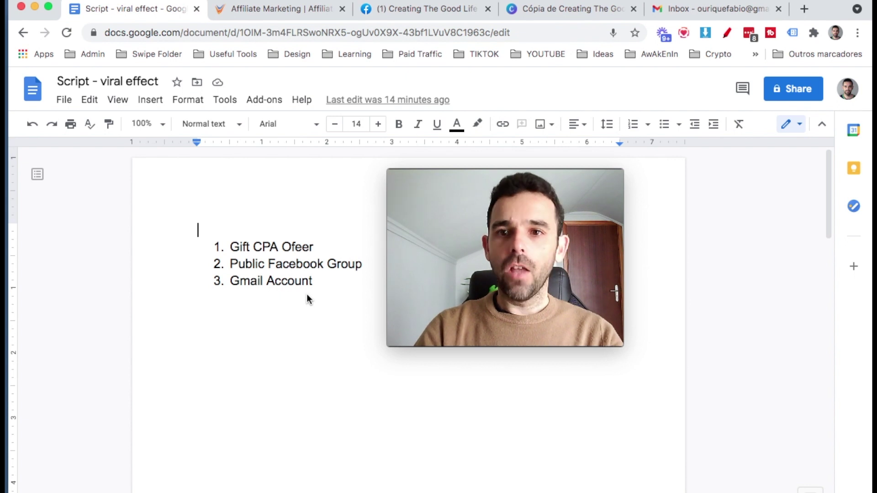
{"action": "left_click", "coordinate": [720, 9]}
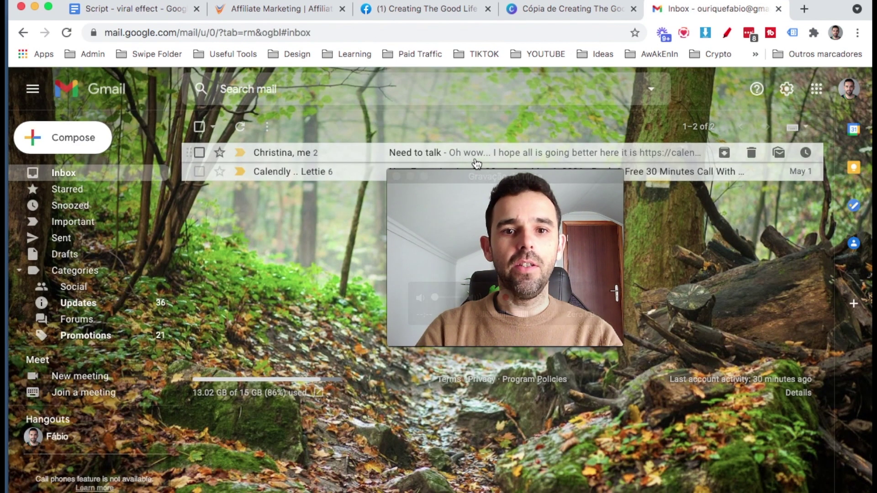
{"action": "left_click_drag", "start_coordinate": [473, 176], "coordinate": [422, 229]}
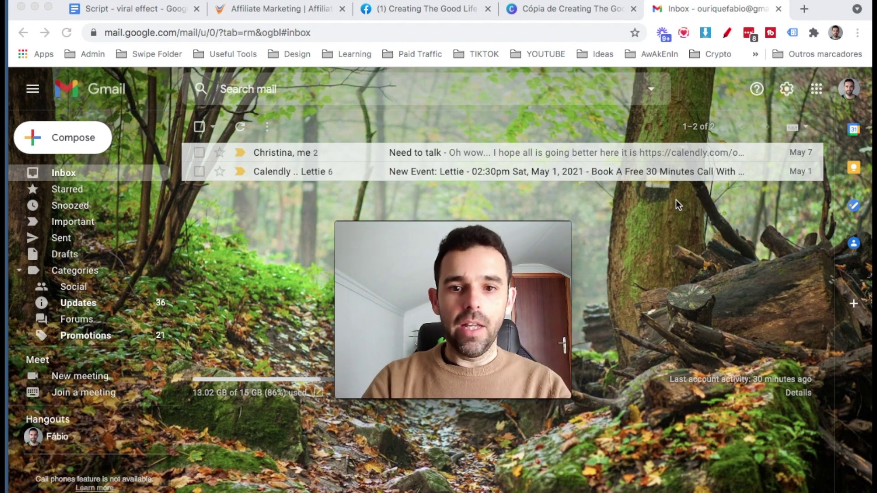
{"action": "left_click_drag", "start_coordinate": [481, 229], "coordinate": [514, 228]}
{"action": "left_click", "coordinate": [670, 264]}
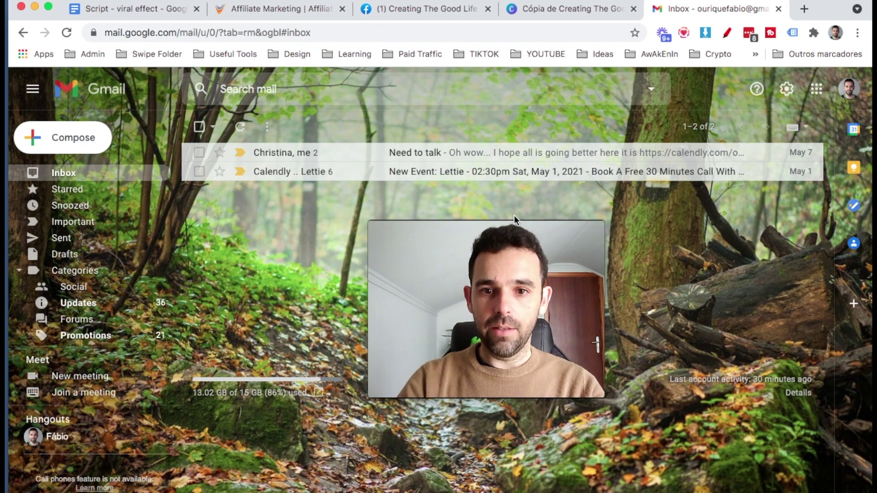
{"action": "left_click_drag", "start_coordinate": [512, 227], "coordinate": [536, 216]}
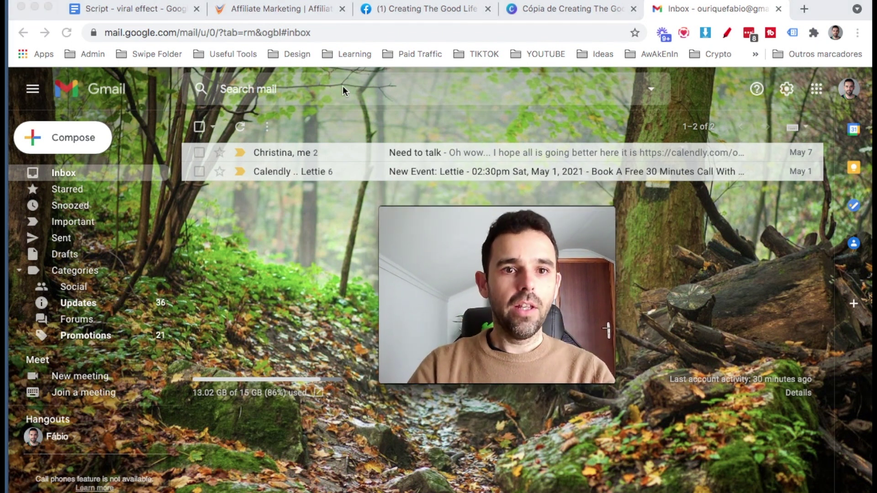
Return to the "Script - viral effect" document and review its three requirements: gift CPA offer, public Facebook group and Gmail account
{"action": "left_click", "coordinate": [139, 9]}
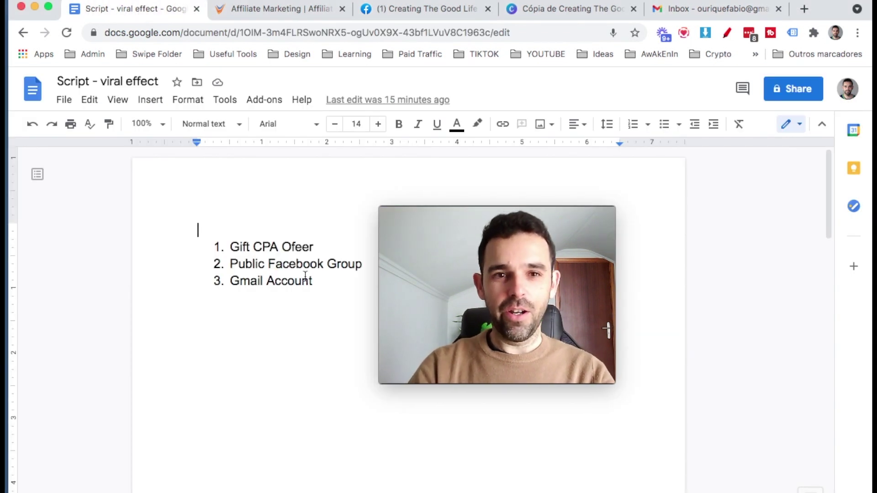
{"action": "left_click", "coordinate": [254, 248]}
{"action": "left_click_drag", "start_coordinate": [231, 247], "coordinate": [339, 256]}
{"action": "left_click", "coordinate": [339, 253]}
{"action": "left_click_drag", "start_coordinate": [229, 267], "coordinate": [365, 264]}
{"action": "left_click", "coordinate": [214, 282]}
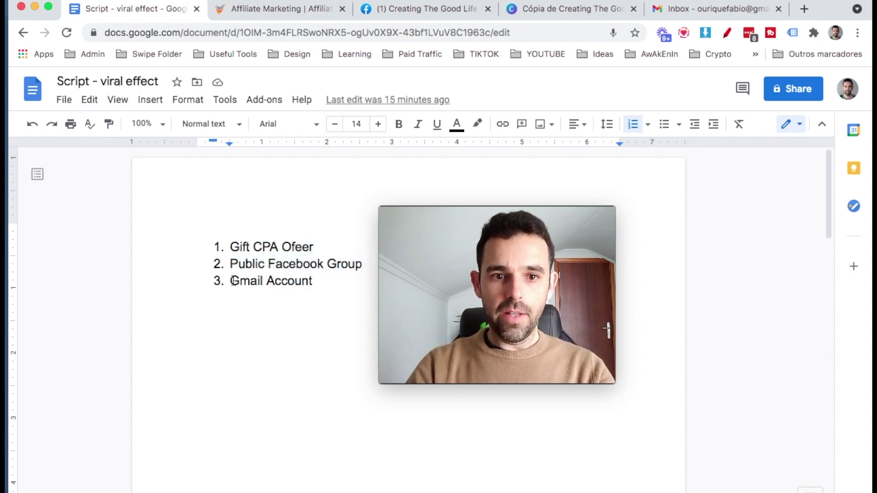
{"action": "left_click", "coordinate": [316, 280], "text": "shift"}
{"action": "left_click", "coordinate": [316, 280]}
{"action": "left_click", "coordinate": [221, 280], "text": "shift"}
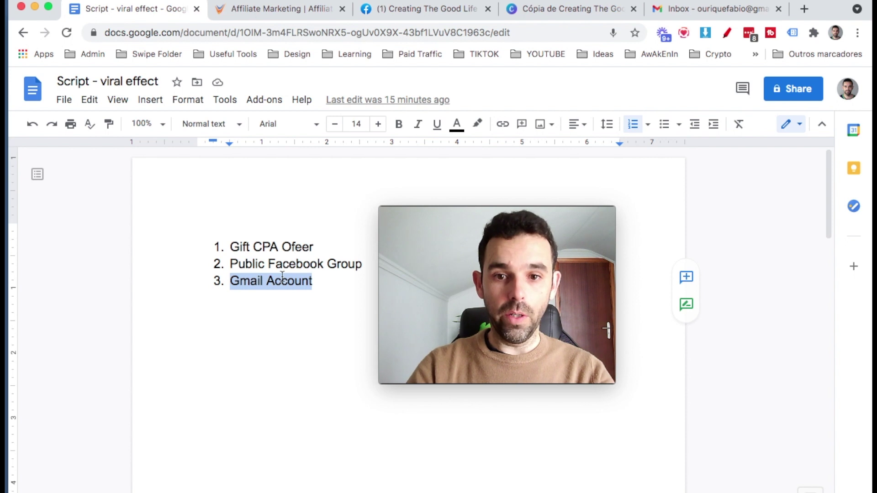
{"action": "left_click", "coordinate": [325, 280]}
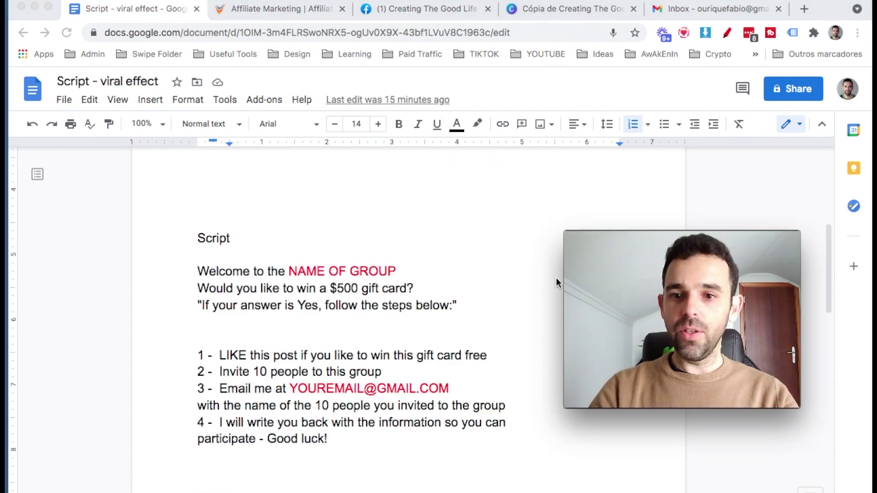
Examine the post script's welcome line with its "NAME OF GROUP" placeholder and the opening question below it
{"action": "mouse_move", "coordinate": [623, 237]}
{"action": "left_click_drag", "start_coordinate": [623, 237], "coordinate": [614, 266]}
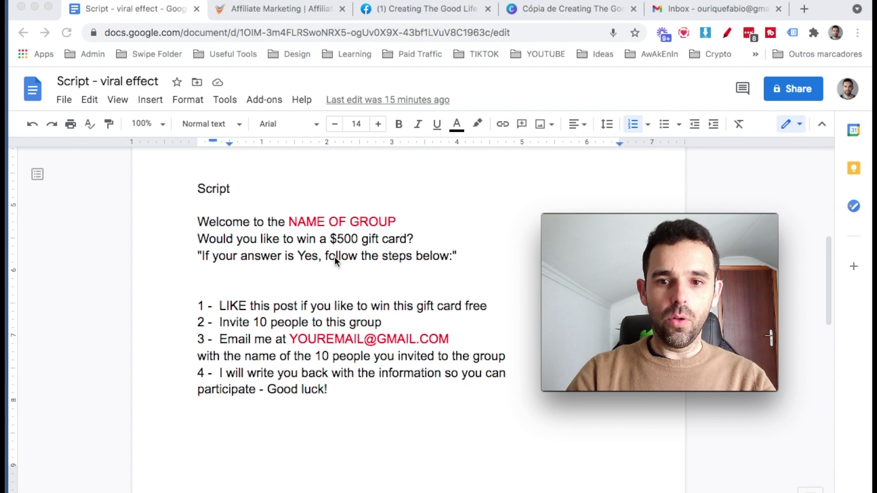
{"action": "left_click", "coordinate": [227, 238]}
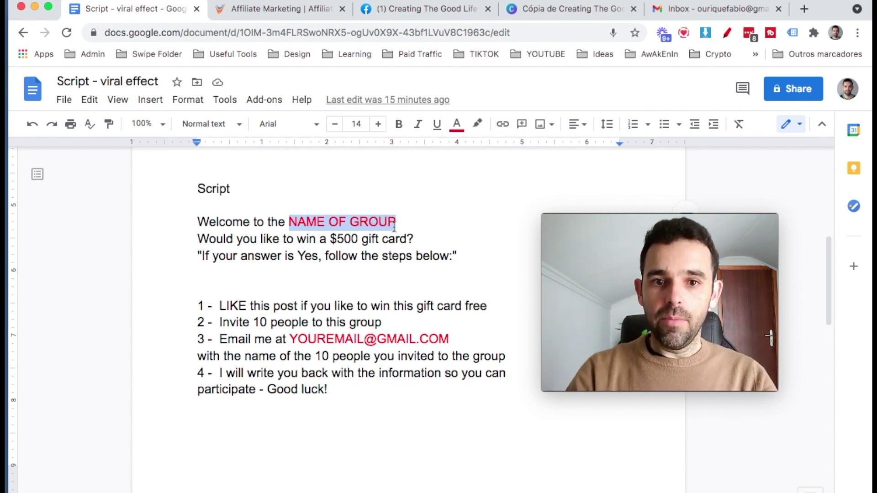
{"action": "left_click", "coordinate": [401, 223]}
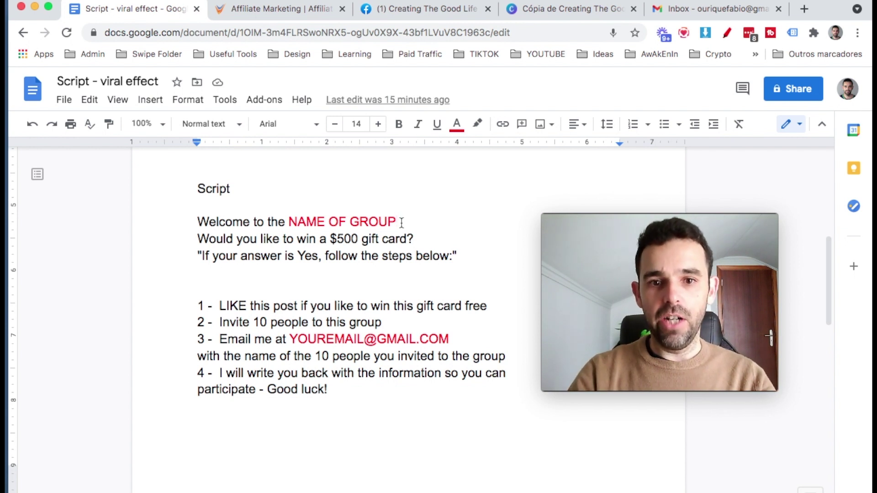
{"action": "left_click_drag", "start_coordinate": [401, 223], "coordinate": [290, 226]}
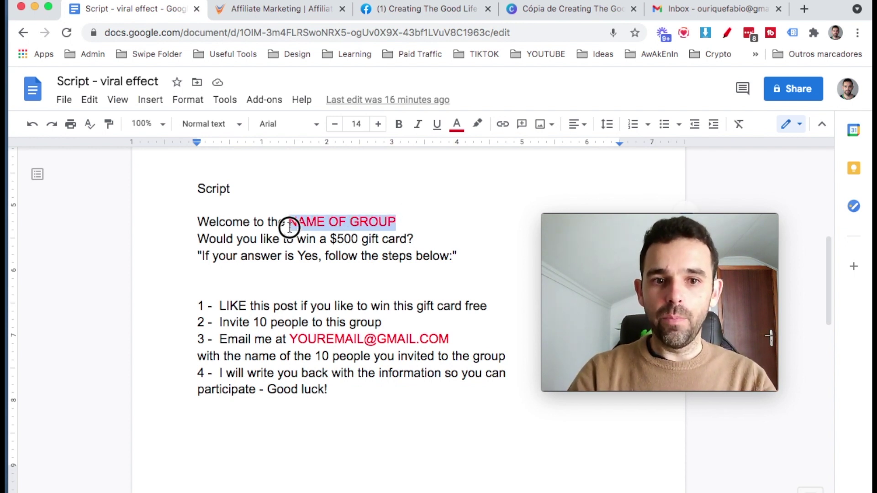
{"action": "left_click", "coordinate": [290, 226]}
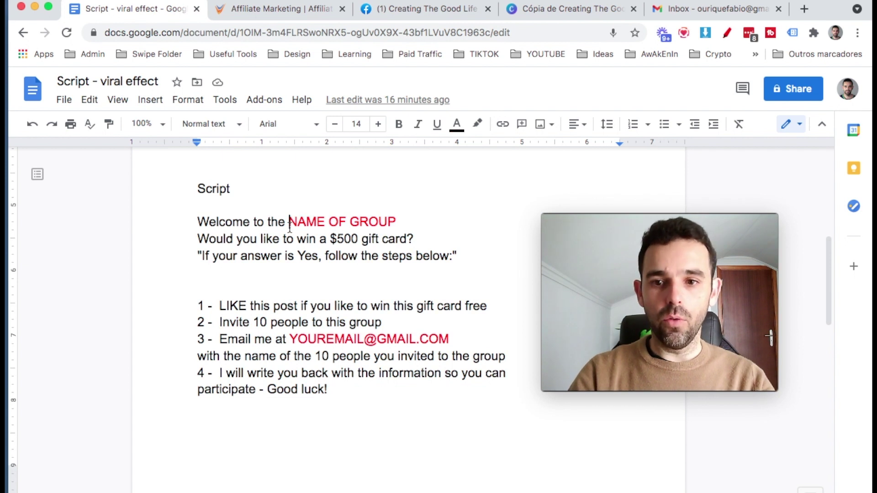
{"action": "left_click_drag", "start_coordinate": [198, 224], "coordinate": [370, 399]}
{"action": "left_click", "coordinate": [230, 238]}
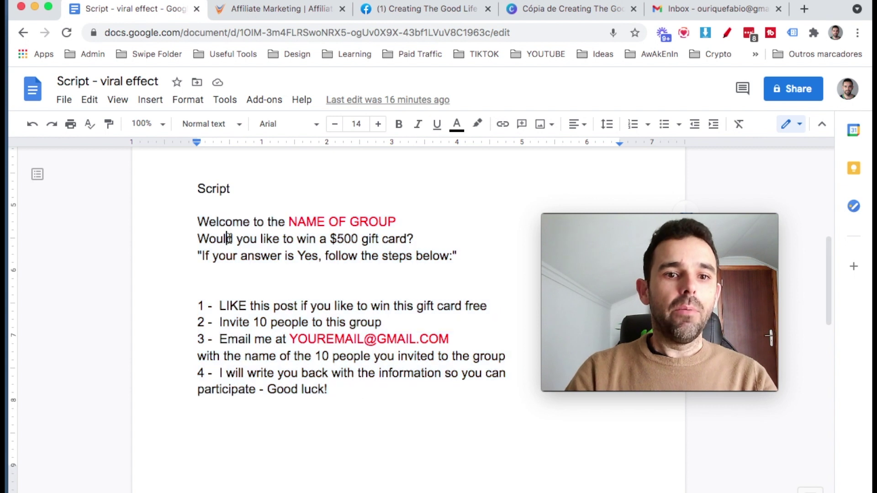
{"action": "left_click", "coordinate": [197, 238]}
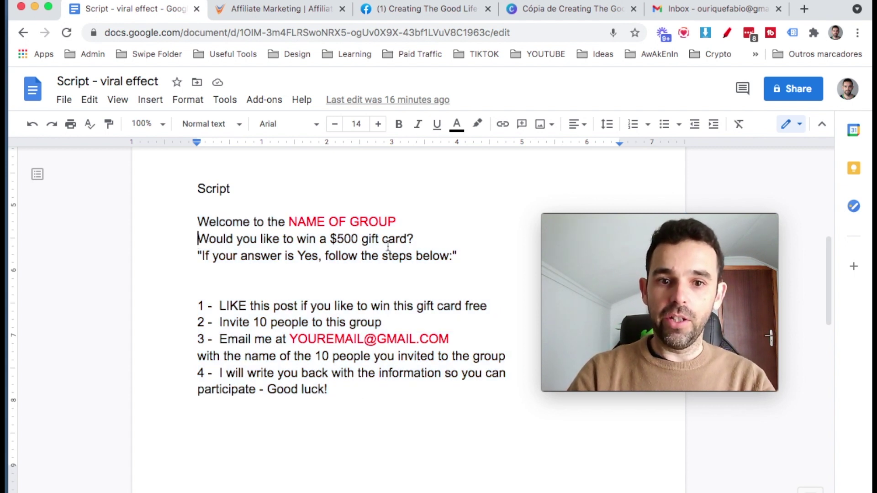
Compare the script's "$500 gift card" wording with the gift offers listed on OfferVault, and return to the script
{"action": "left_click_drag", "start_coordinate": [329, 238], "coordinate": [410, 239]}
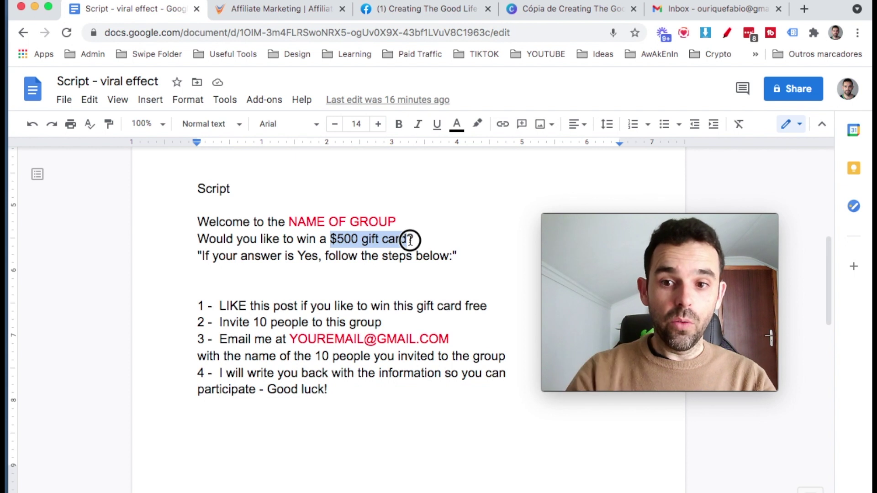
{"action": "left_click", "coordinate": [270, 9]}
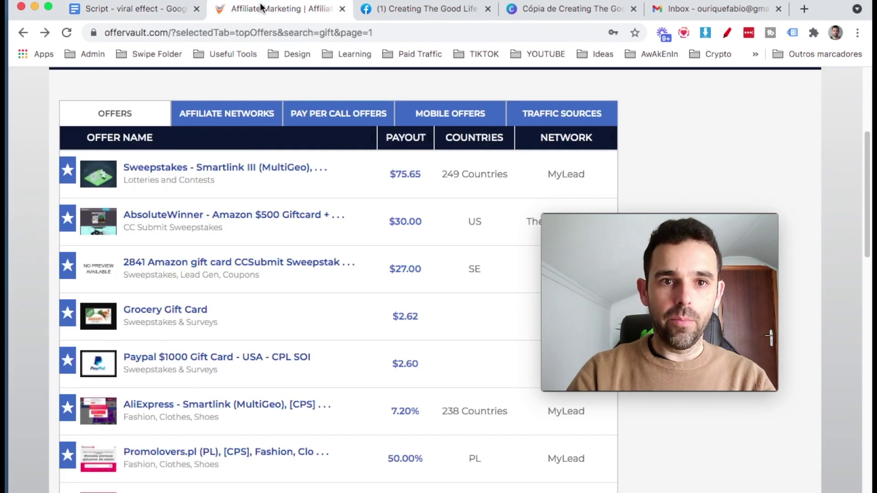
{"action": "left_click", "coordinate": [118, 8]}
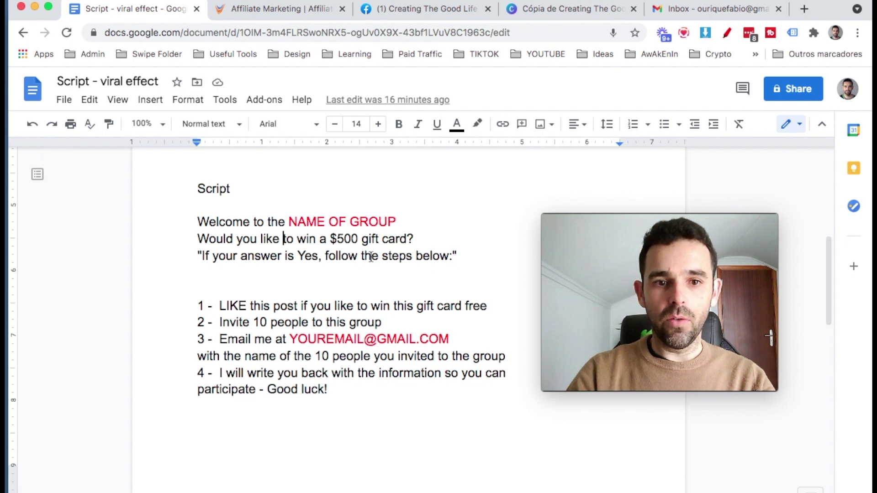
{"action": "left_click_drag", "start_coordinate": [337, 239], "coordinate": [409, 240]}
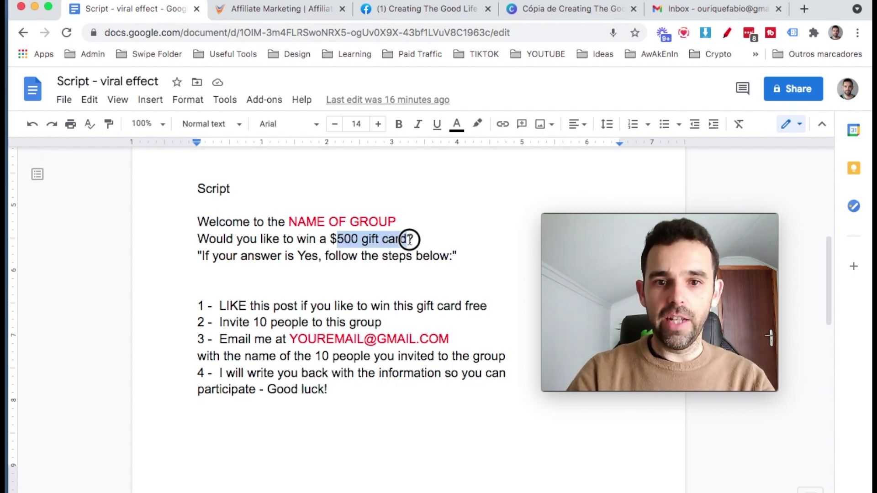
{"action": "left_click", "coordinate": [400, 255]}
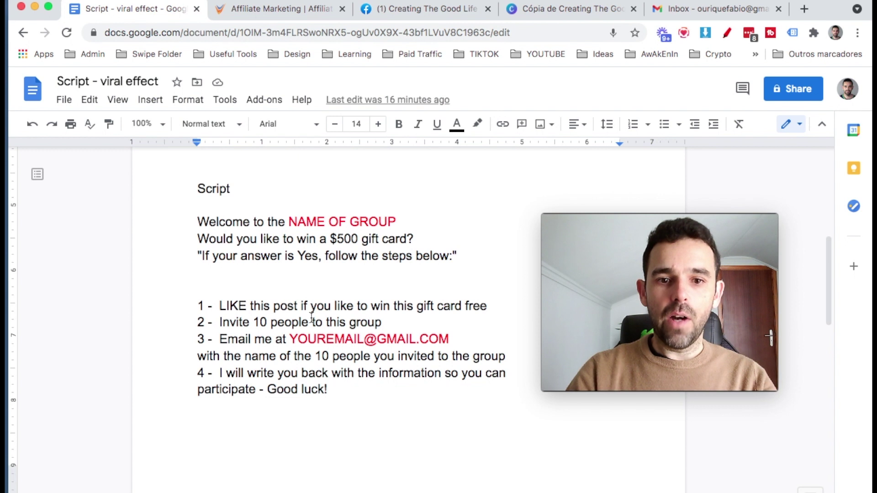
Read script instructions 1 and 2, about liking the post and inviting 10 people to the group
{"action": "scroll", "coordinate": [311, 316], "scroll_direction": "down", "scroll_amount": 1}
{"action": "scroll", "coordinate": [242, 311], "scroll_direction": "up", "scroll_amount": 1}
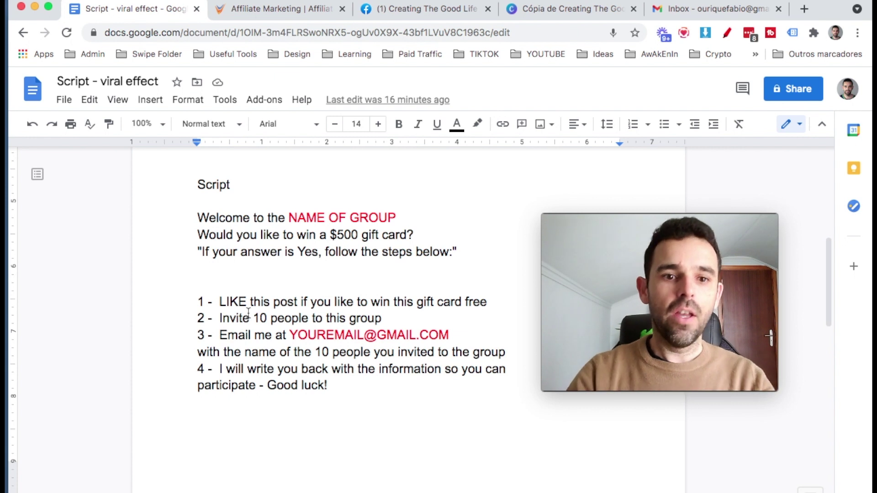
{"action": "double_click", "coordinate": [239, 302]}
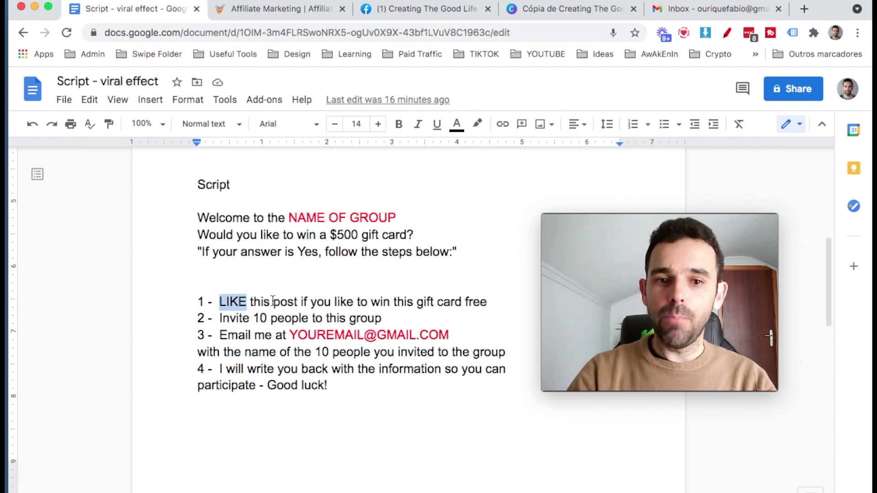
{"action": "left_click", "coordinate": [238, 302]}
{"action": "left_click_drag", "start_coordinate": [301, 303], "coordinate": [492, 304]}
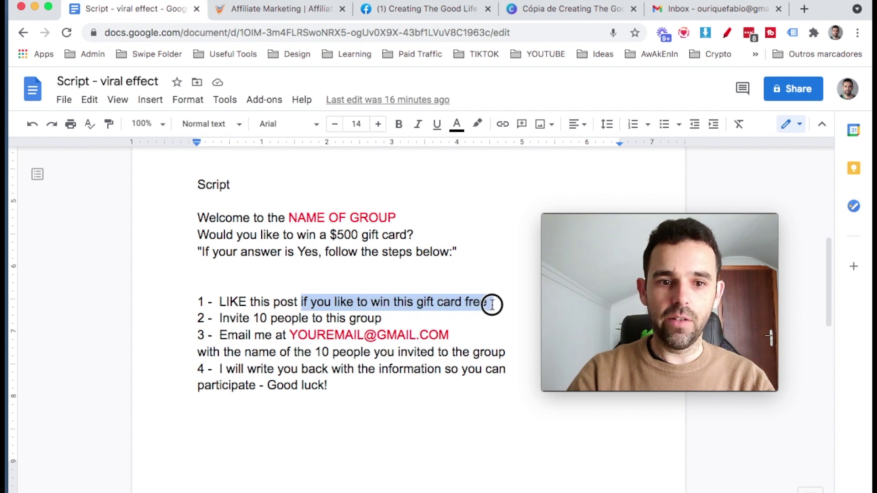
{"action": "left_click", "coordinate": [491, 304]}
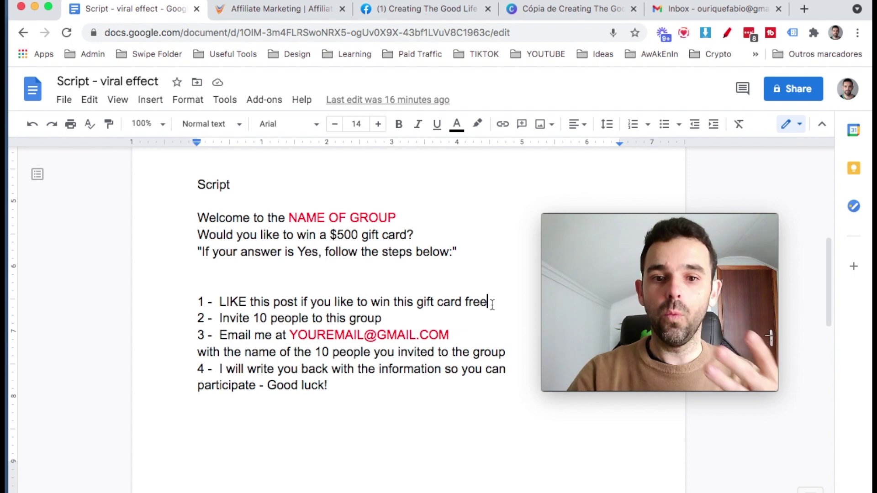
{"action": "left_click_drag", "start_coordinate": [220, 319], "coordinate": [392, 320]}
{"action": "left_click", "coordinate": [392, 319]}
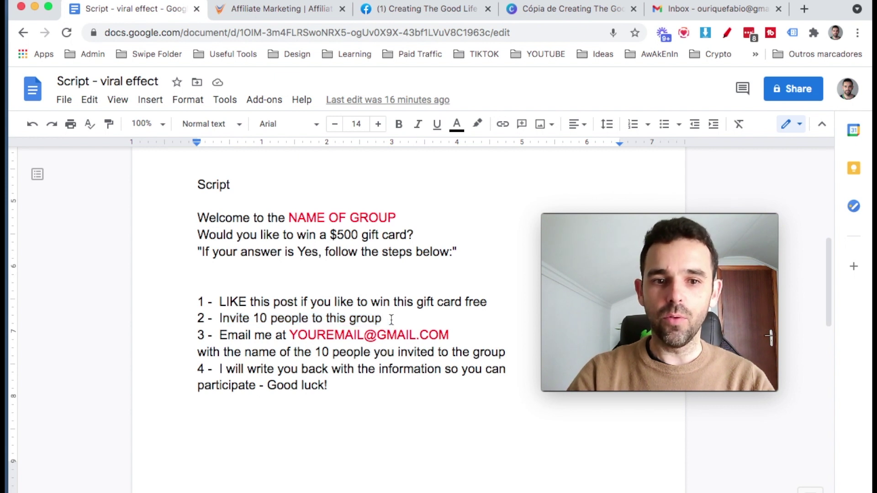
Read script instructions 3 and 4, covering the email address placeholder, the names of the 10 invited people and the reply with information
{"action": "left_click_drag", "start_coordinate": [221, 333], "coordinate": [447, 335]}
{"action": "left_click", "coordinate": [294, 335]}
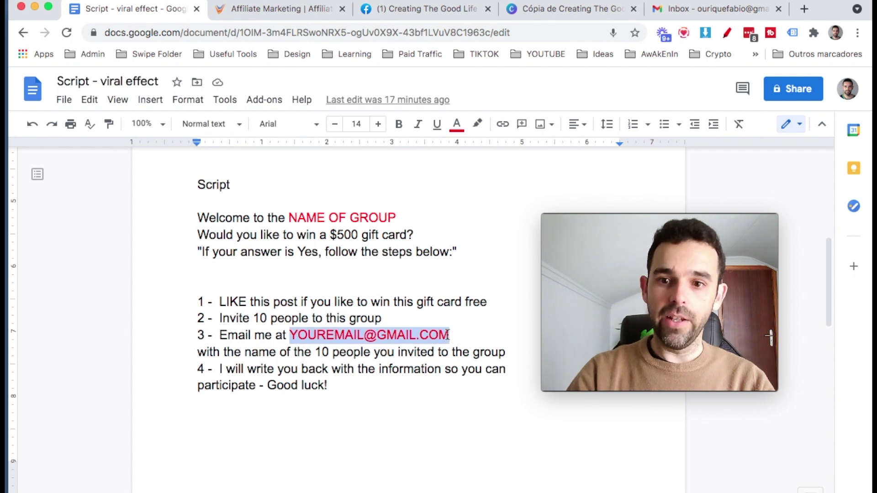
{"action": "left_click", "coordinate": [208, 352]}
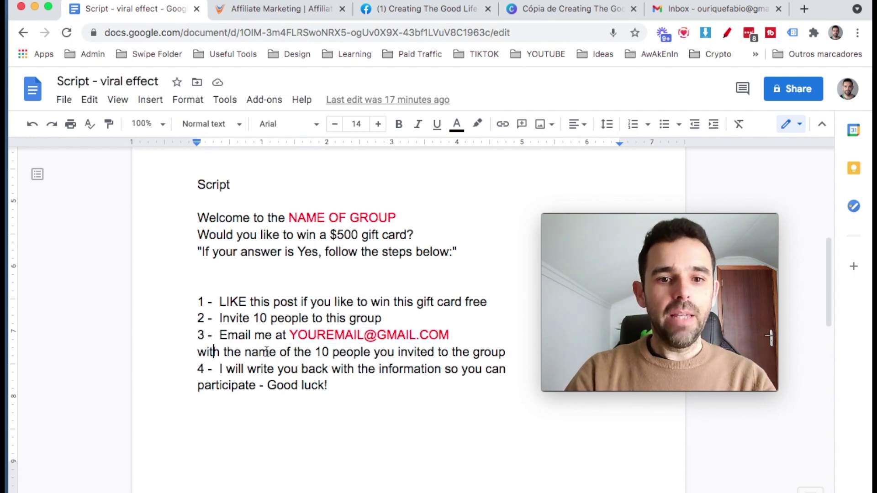
{"action": "left_click_drag", "start_coordinate": [321, 351], "coordinate": [358, 351]}
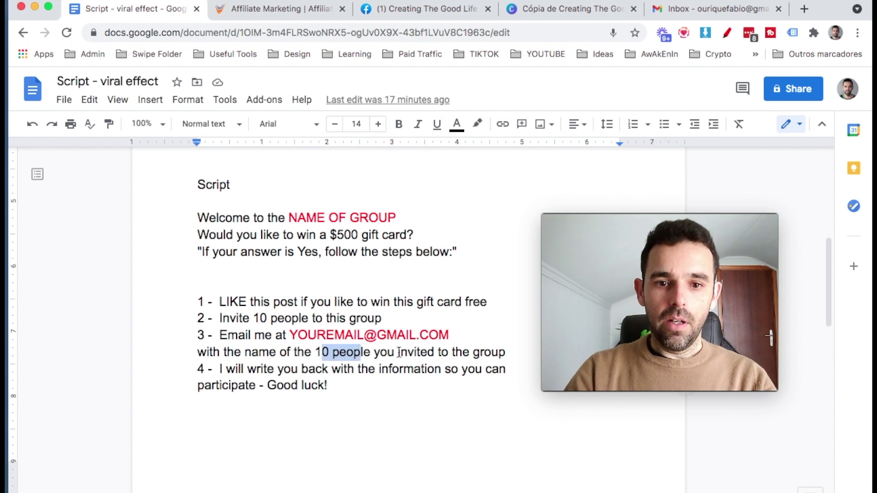
{"action": "left_click", "coordinate": [400, 353]}
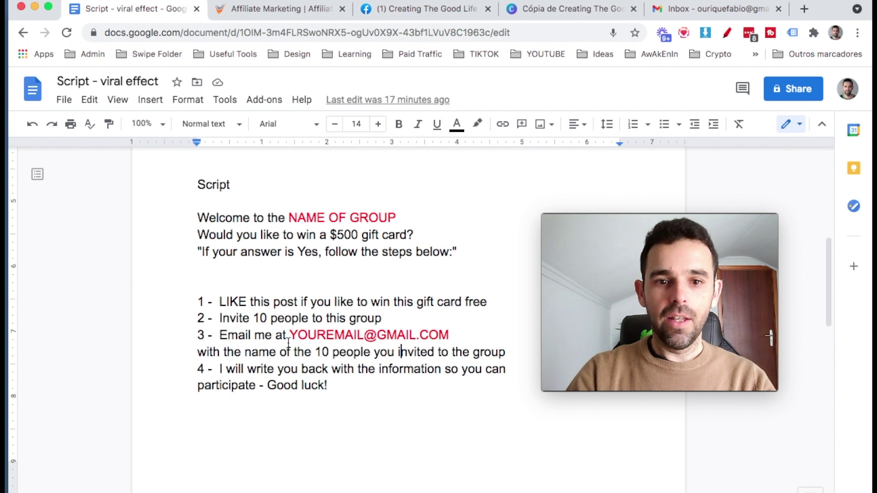
{"action": "left_click_drag", "start_coordinate": [290, 336], "coordinate": [453, 336]}
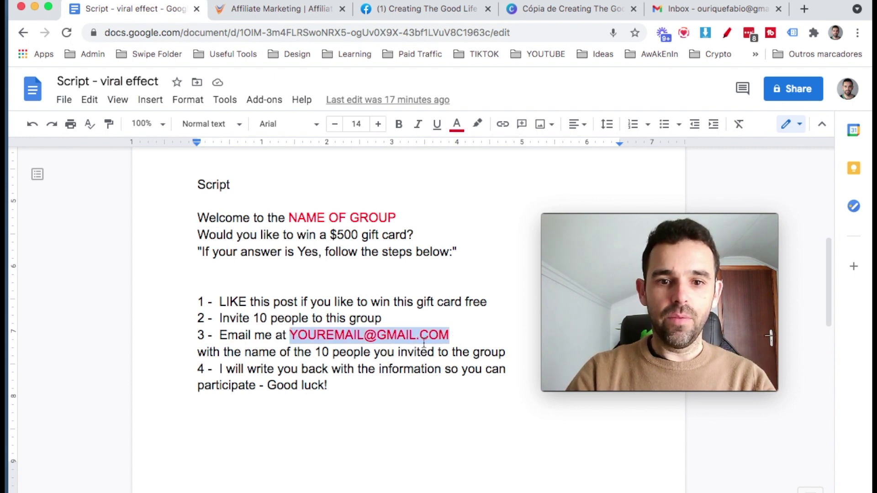
{"action": "left_click", "coordinate": [420, 339]}
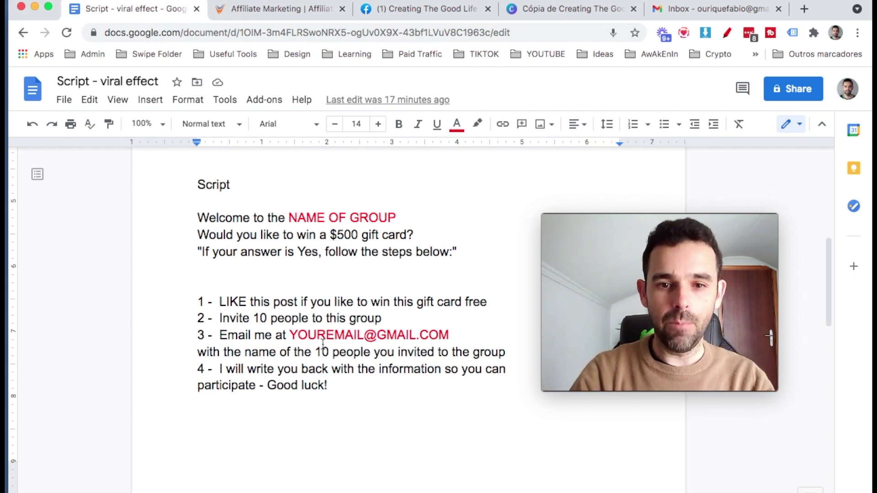
{"action": "scroll", "coordinate": [323, 343], "scroll_direction": "down", "scroll_amount": 1}
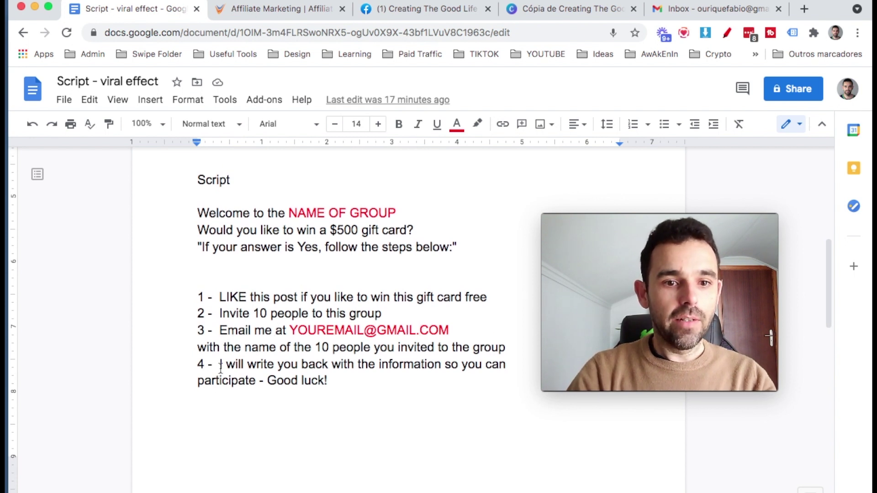
{"action": "left_click_drag", "start_coordinate": [228, 365], "coordinate": [484, 362]}
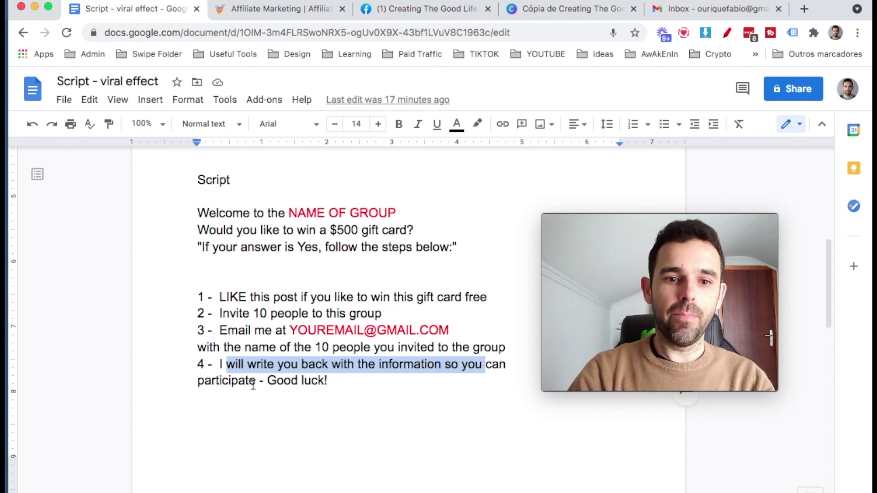
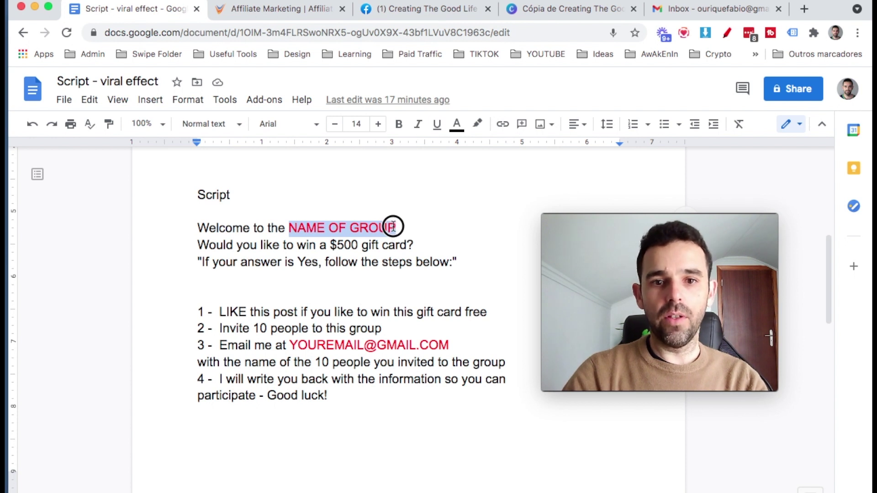
Switch to the Creating The Good Life Facebook group and open its window for inviting friends
{"action": "left_click", "coordinate": [406, 10]}
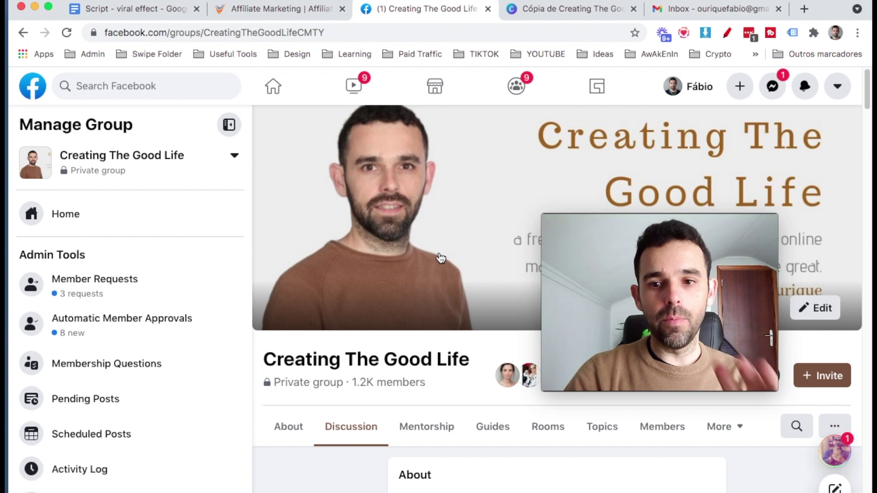
{"action": "scroll", "coordinate": [440, 256], "scroll_direction": "down", "scroll_amount": 2}
{"action": "left_click_drag", "start_coordinate": [728, 221], "coordinate": [241, 191]}
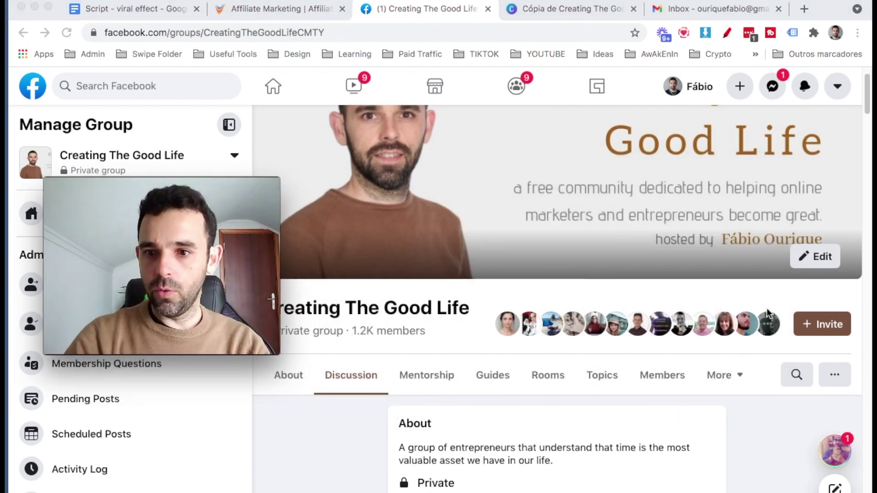
{"action": "left_click", "coordinate": [802, 307]}
{"action": "left_click", "coordinate": [811, 325]}
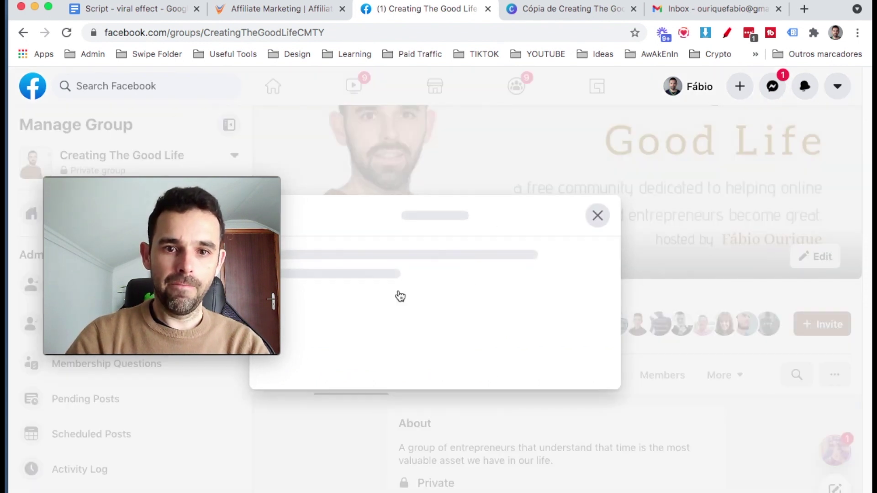
Examine the suggested friends and their checkboxes in the "Invite Friends to This Group" window, and close it without sending invites
{"action": "left_click_drag", "start_coordinate": [325, 136], "coordinate": [518, 152]}
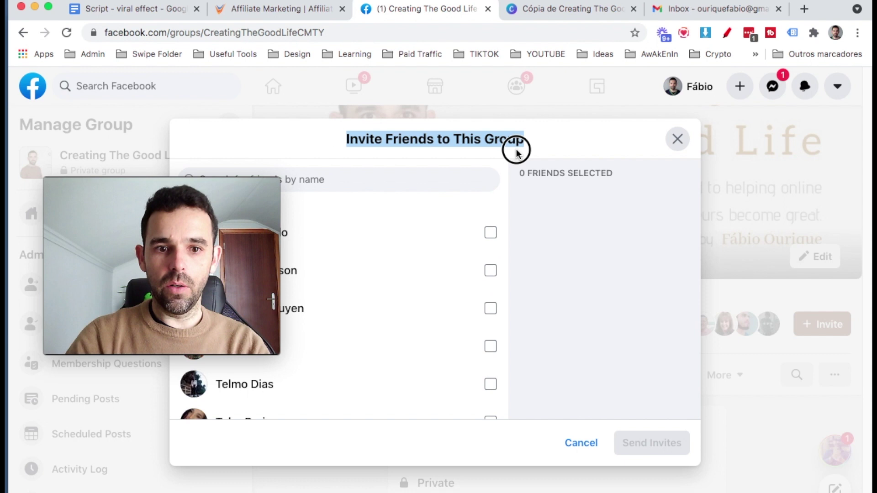
{"action": "left_click", "coordinate": [290, 131]}
{"action": "left_click_drag", "start_coordinate": [180, 188], "coordinate": [633, 245]}
{"action": "left_click", "coordinate": [570, 157]}
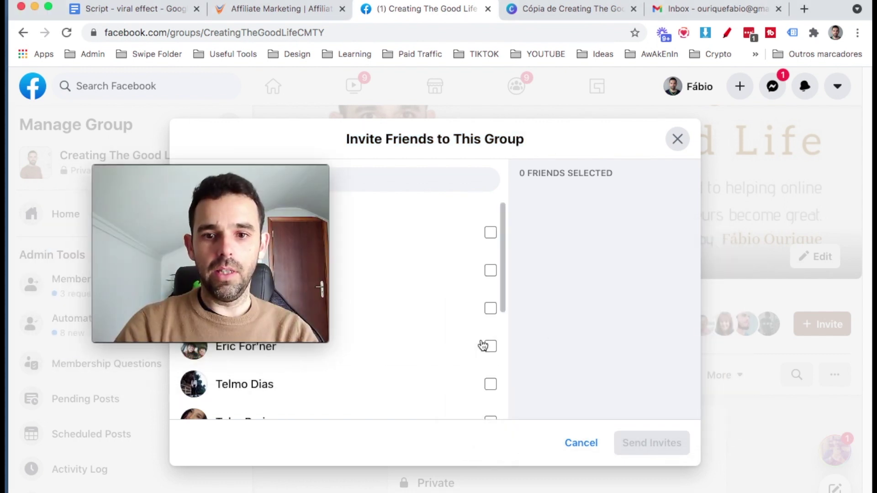
{"action": "scroll", "coordinate": [483, 345], "scroll_direction": "down", "scroll_amount": 3}
{"action": "scroll", "coordinate": [475, 292], "scroll_direction": "up", "scroll_amount": 5}
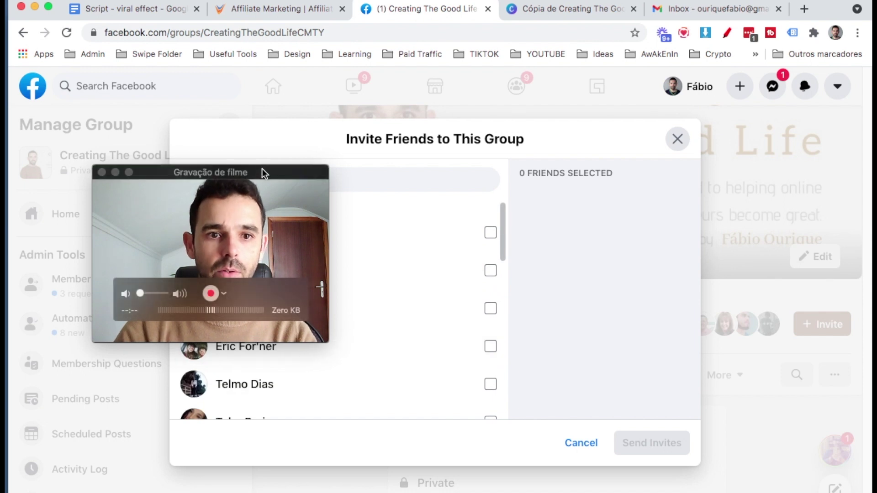
{"action": "left_click_drag", "start_coordinate": [260, 172], "coordinate": [752, 185]}
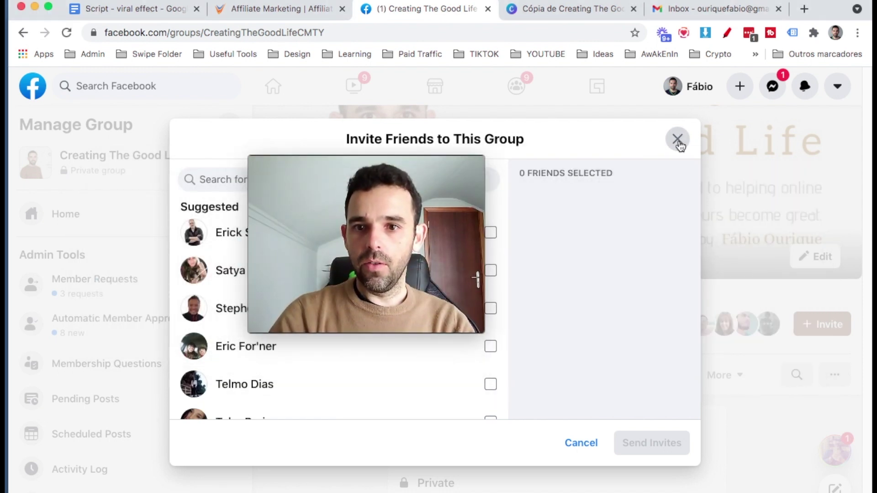
{"action": "left_click", "coordinate": [677, 139]}
Review the script's "NAME OF GROUP" and email address placeholders, check the Gmail inbox used for replies, and return to the script
{"action": "left_click_drag", "start_coordinate": [377, 164], "coordinate": [242, 210]}
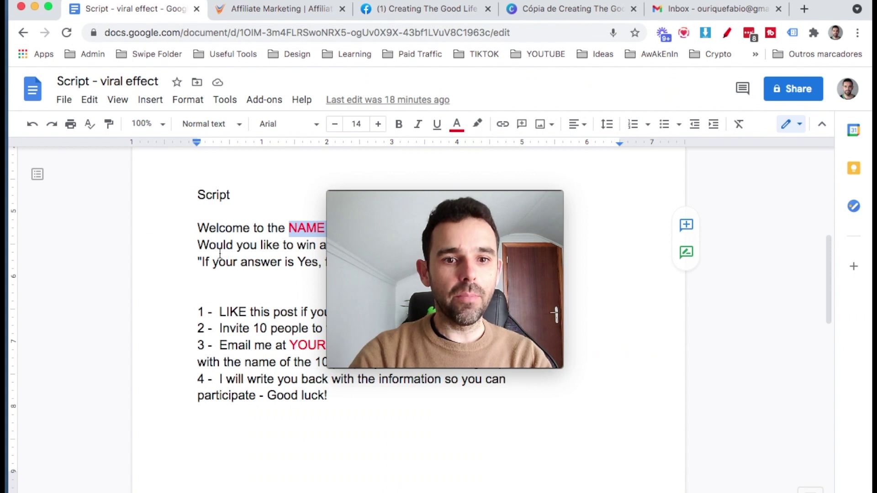
{"action": "left_click_drag", "start_coordinate": [434, 196], "coordinate": [679, 210]}
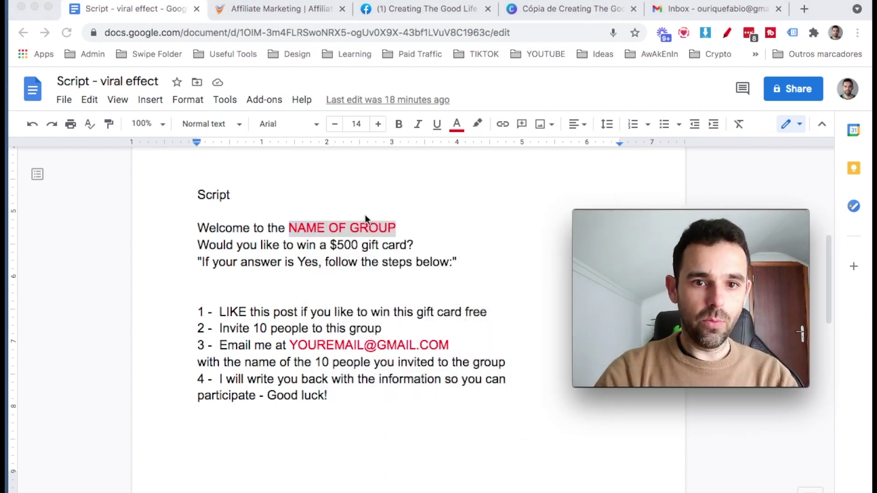
{"action": "left_click", "coordinate": [290, 227]}
{"action": "left_click_drag", "start_coordinate": [290, 227], "coordinate": [405, 227]}
{"action": "left_click", "coordinate": [217, 245]}
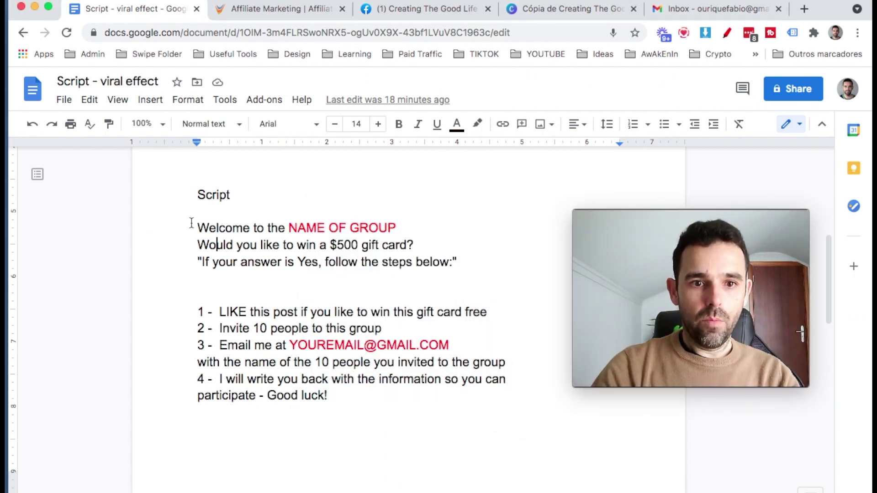
{"action": "left_click_drag", "start_coordinate": [289, 346], "coordinate": [420, 344]}
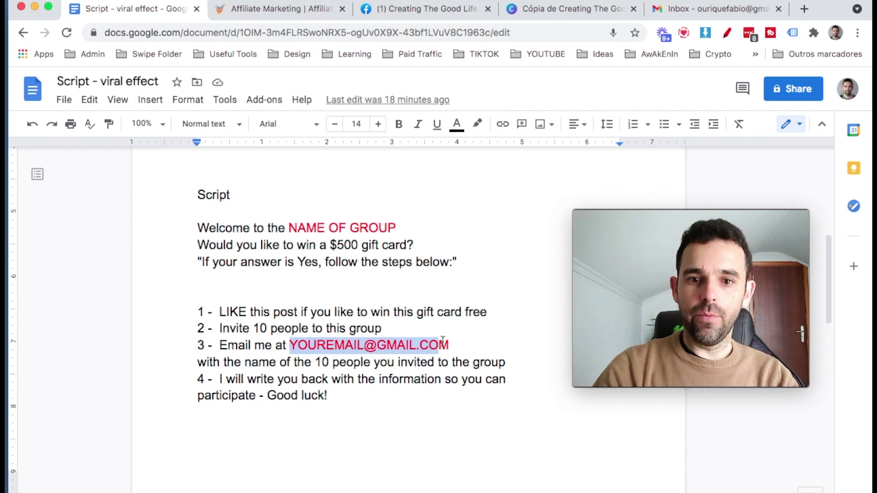
{"action": "left_click", "coordinate": [686, 10]}
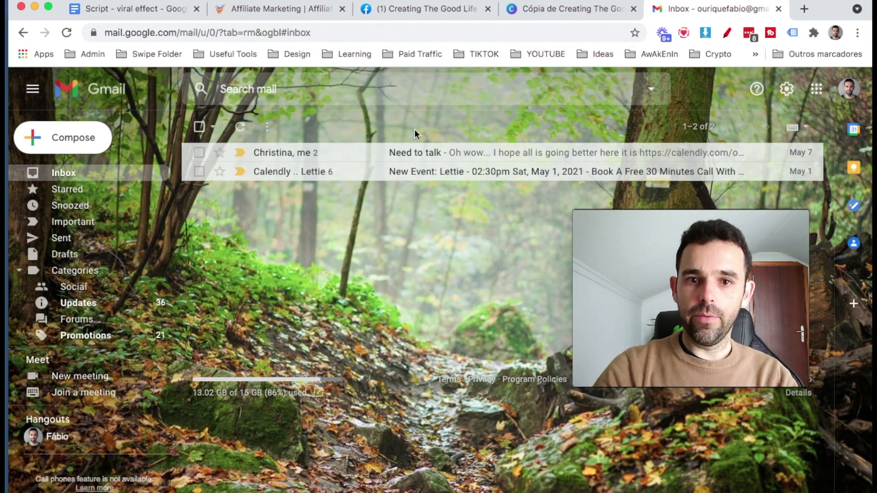
{"action": "left_click", "coordinate": [160, 9]}
{"action": "left_click", "coordinate": [292, 346]}
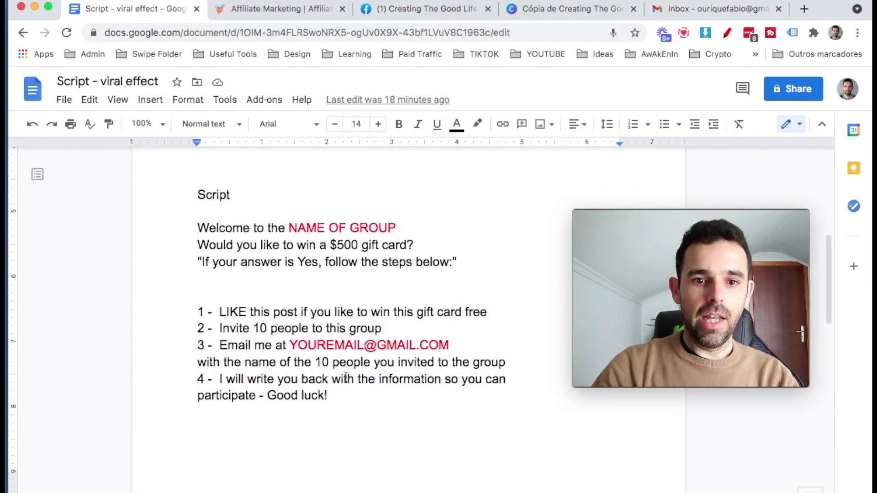
Copy the script from the welcome line through "Good luck!", paste it into a new Facebook group post, and close the draft without posting
{"action": "left_click_drag", "start_coordinate": [345, 402], "coordinate": [194, 232]}
{"action": "key", "text": "super+c"}
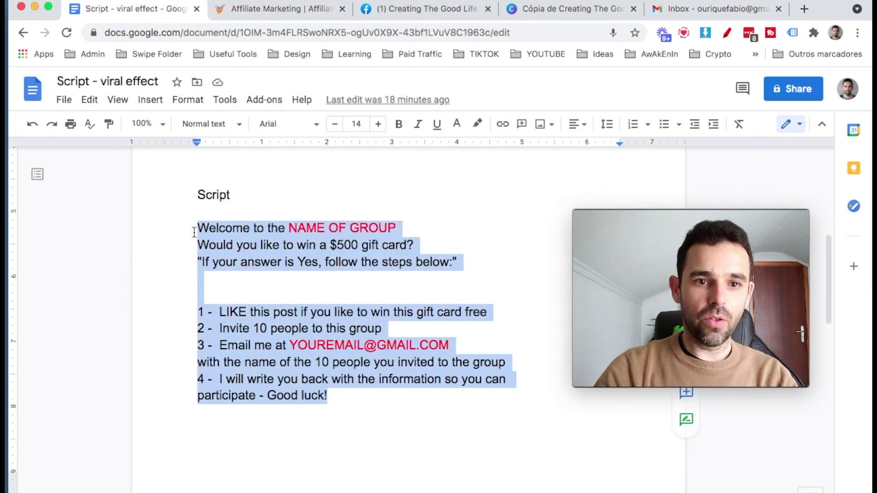
{"action": "left_click", "coordinate": [456, 9]}
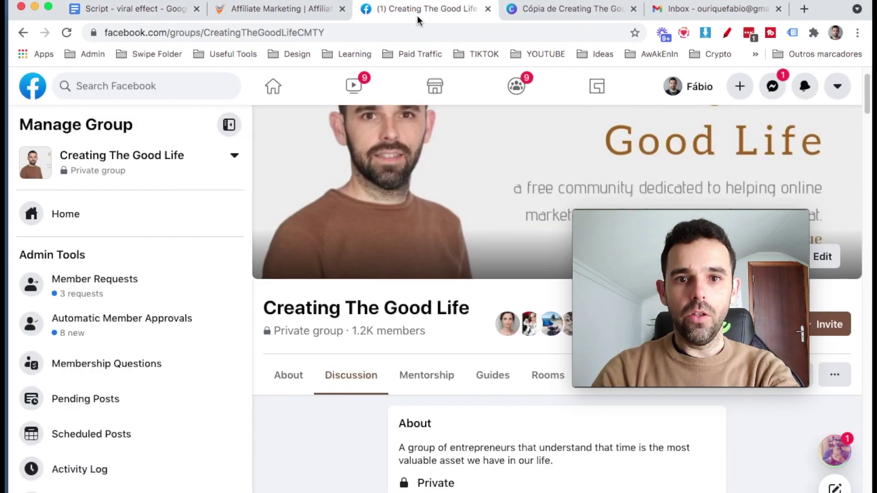
{"action": "scroll", "coordinate": [477, 311], "scroll_direction": "down", "scroll_amount": 10}
{"action": "scroll", "coordinate": [477, 311], "scroll_direction": "down", "scroll_amount": 8}
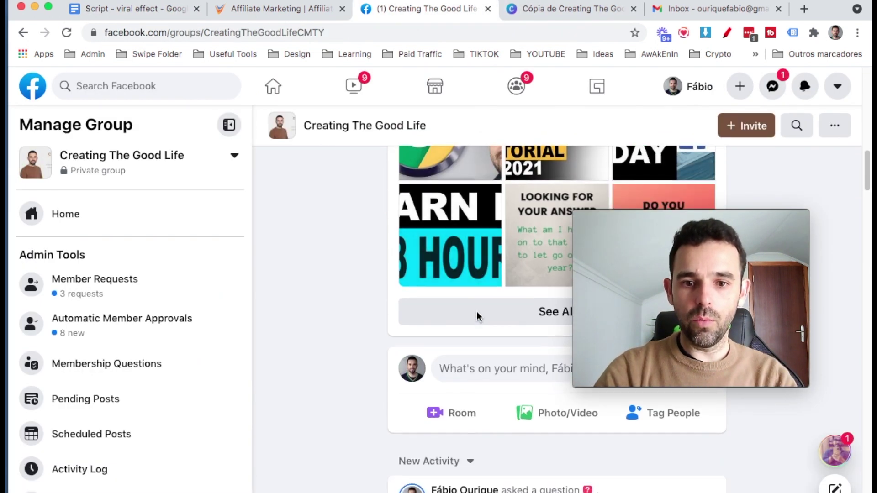
{"action": "left_click", "coordinate": [464, 267]}
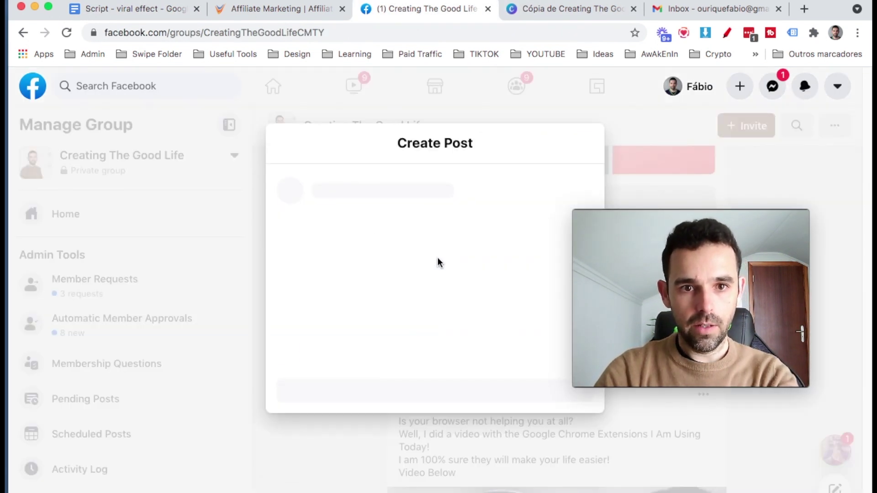
{"action": "key", "text": "super+v"}
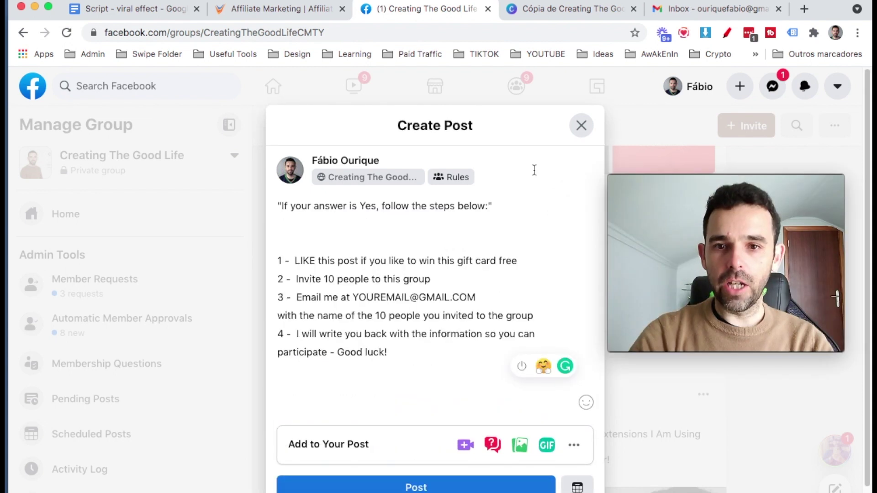
{"action": "left_click", "coordinate": [581, 126]}
Examine the group's May 6 Google Chrome Extensions post and its "Mark as announcement" option, leaving the post unchanged
{"action": "scroll", "coordinate": [488, 320], "scroll_direction": "up", "scroll_amount": 6}
{"action": "scroll", "coordinate": [488, 323], "scroll_direction": "up", "scroll_amount": 2}
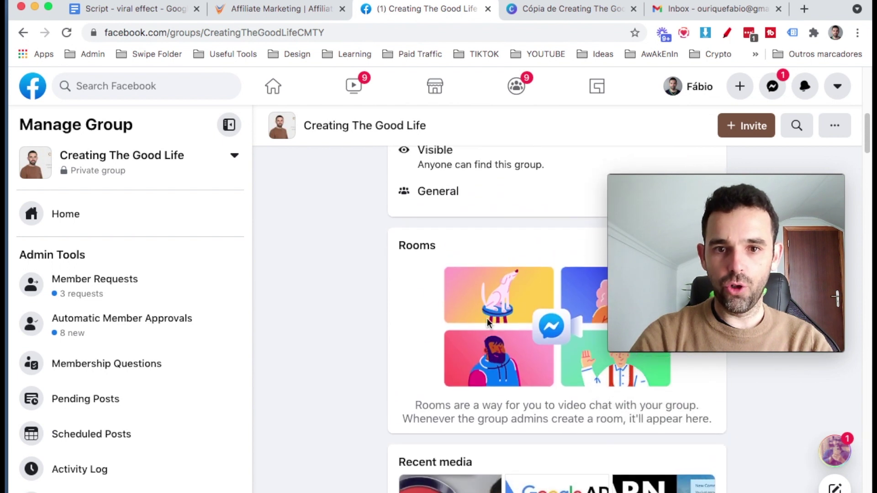
{"action": "scroll", "coordinate": [488, 323], "scroll_direction": "down", "scroll_amount": 12}
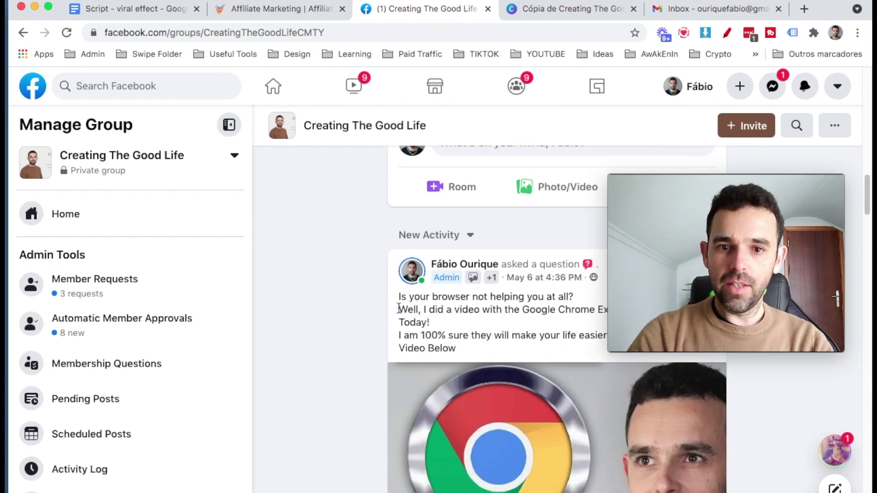
{"action": "left_click_drag", "start_coordinate": [398, 296], "coordinate": [487, 350]}
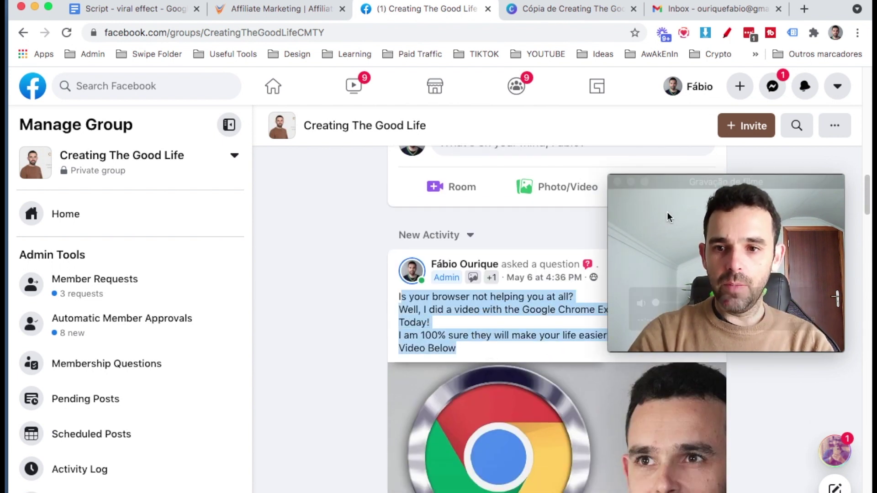
{"action": "left_click_drag", "start_coordinate": [696, 183], "coordinate": [182, 192]}
{"action": "scroll", "coordinate": [498, 379], "scroll_direction": "down", "scroll_amount": 3}
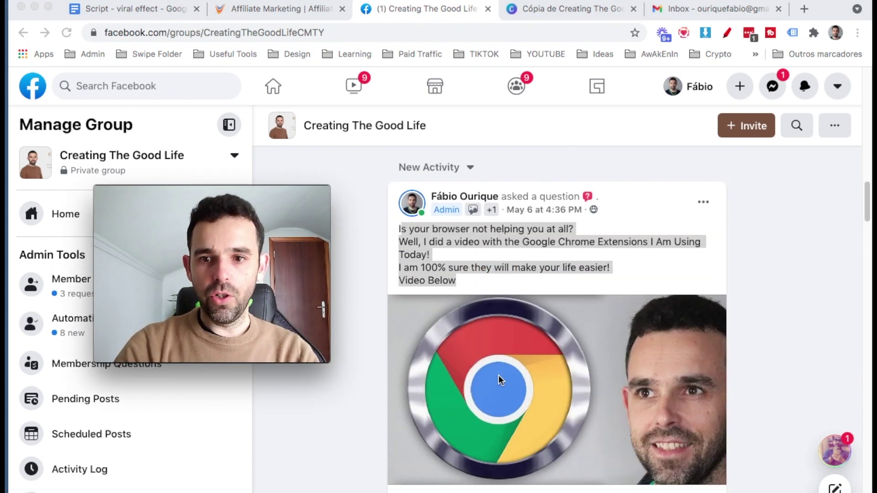
{"action": "left_click", "coordinate": [737, 256]}
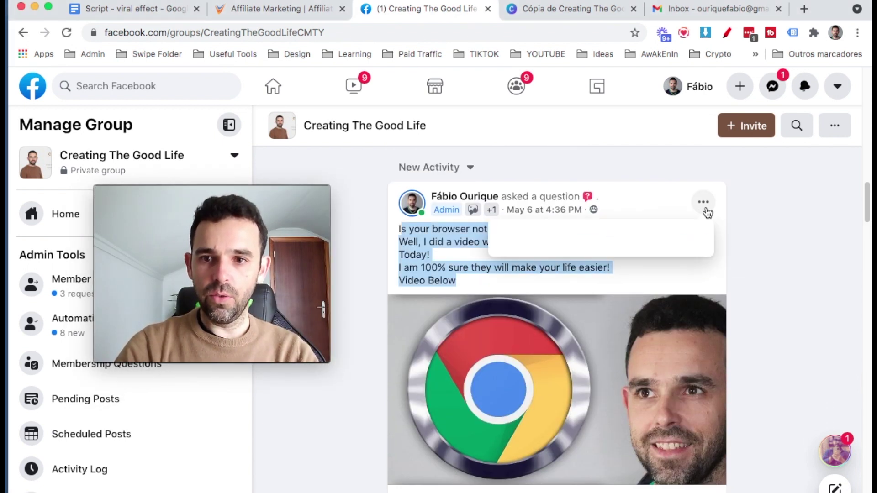
{"action": "left_click", "coordinate": [706, 210]}
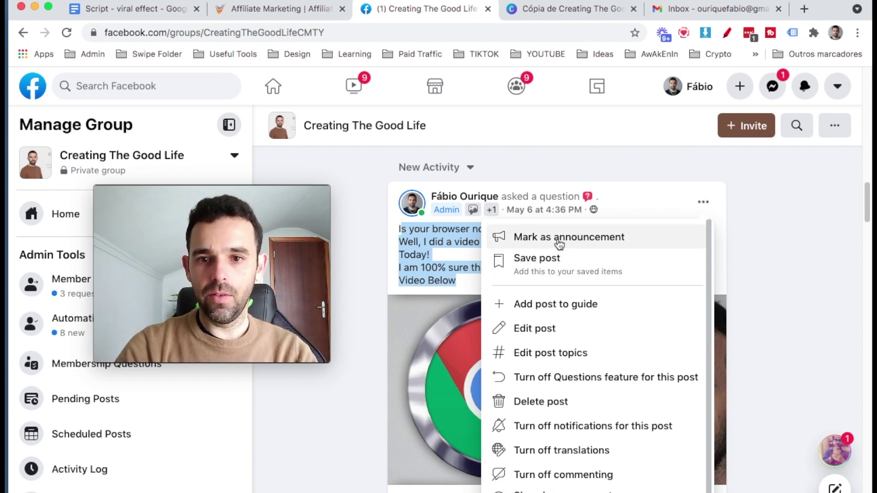
{"action": "left_click", "coordinate": [796, 271]}
{"action": "scroll", "coordinate": [795, 274], "scroll_direction": "up", "scroll_amount": 4}
{"action": "scroll", "coordinate": [796, 273], "scroll_direction": "up", "scroll_amount": 10}
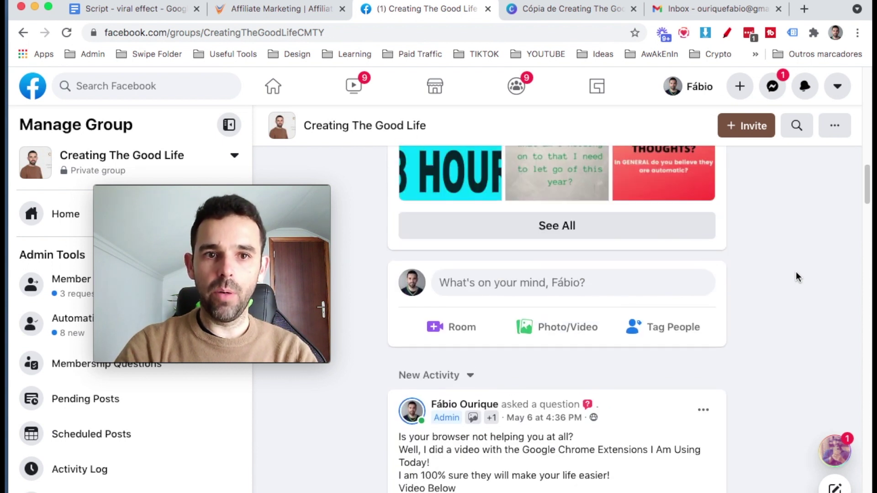
{"action": "scroll", "coordinate": [796, 271], "scroll_direction": "up", "scroll_amount": 5}
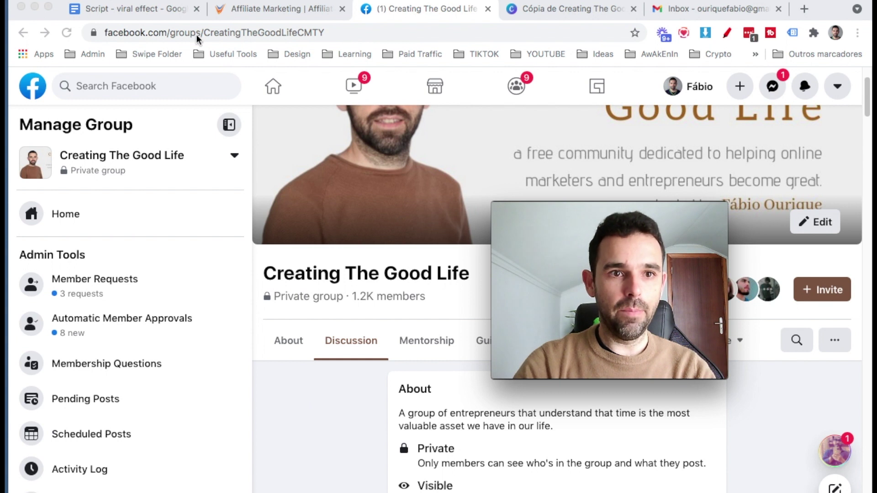
Return to the script document and reread its opening lines, from the group welcome to "follow the steps below"
{"action": "left_click", "coordinate": [146, 10]}
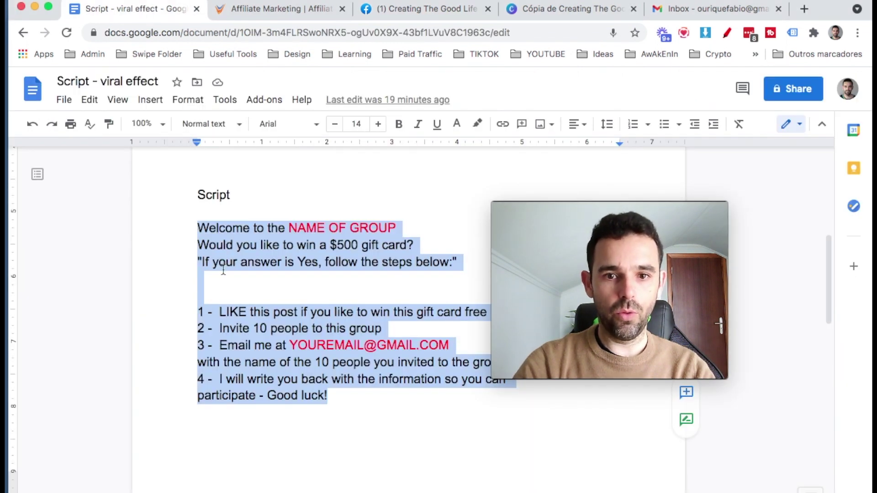
{"action": "left_click_drag", "start_coordinate": [578, 219], "coordinate": [636, 216]}
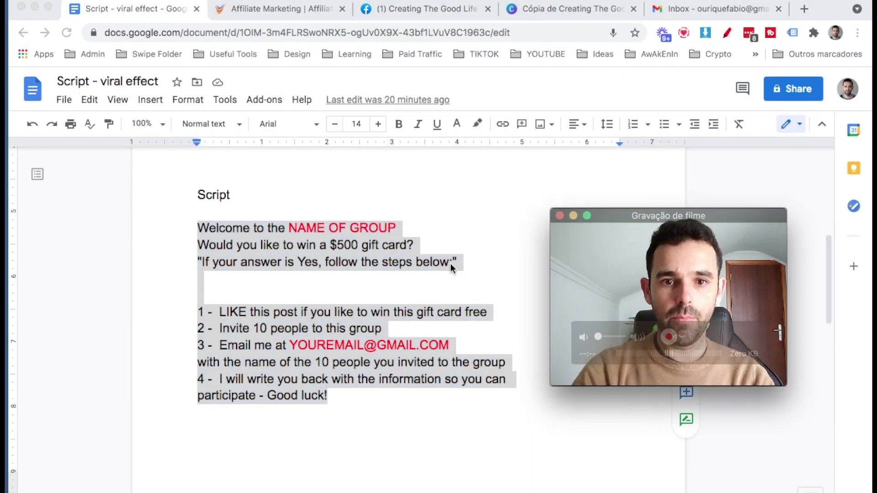
{"action": "left_click", "coordinate": [442, 268]}
{"action": "left_click", "coordinate": [441, 265]}
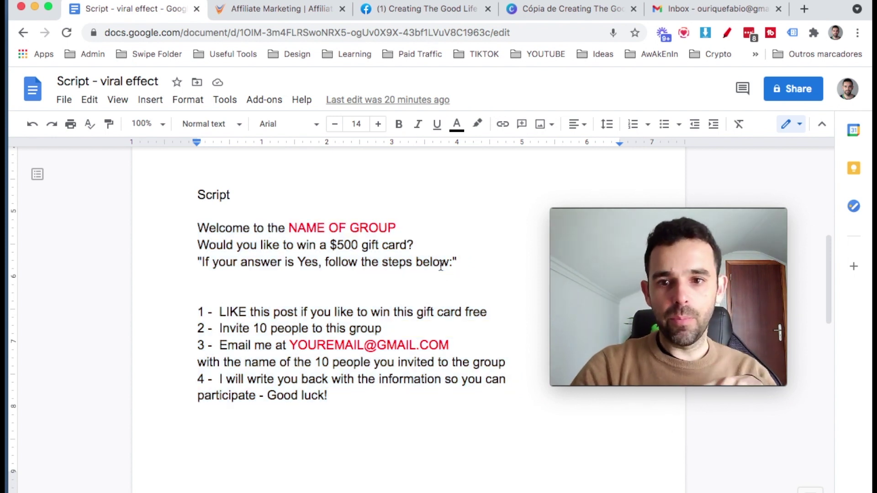
{"action": "left_click_drag", "start_coordinate": [287, 228], "coordinate": [357, 256]}
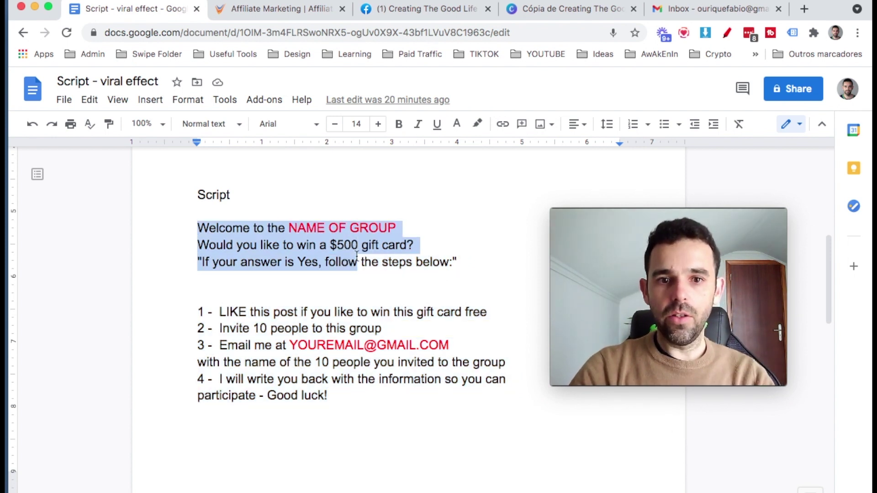
{"action": "double_click", "coordinate": [357, 355]}
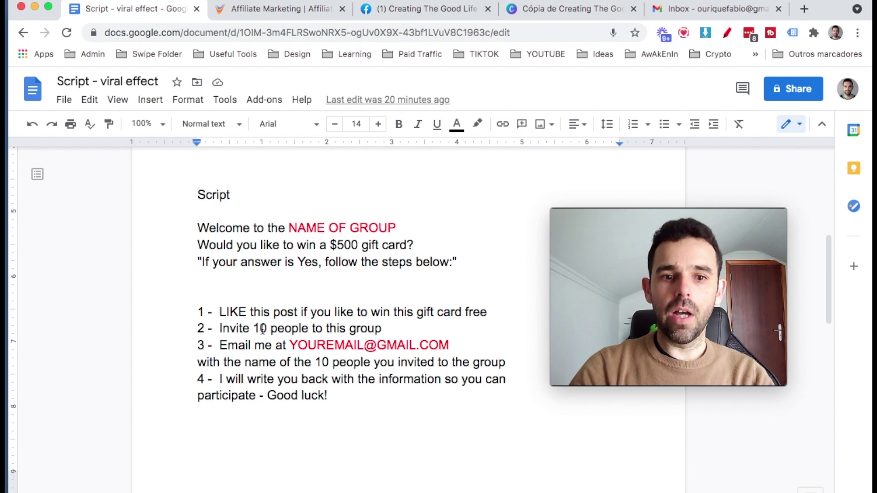
Reread instruction 2 about inviting 10 people and the email placeholder in instruction 3, and switch to the Gmail inbox
{"action": "left_click_drag", "start_coordinate": [218, 329], "coordinate": [399, 327]}
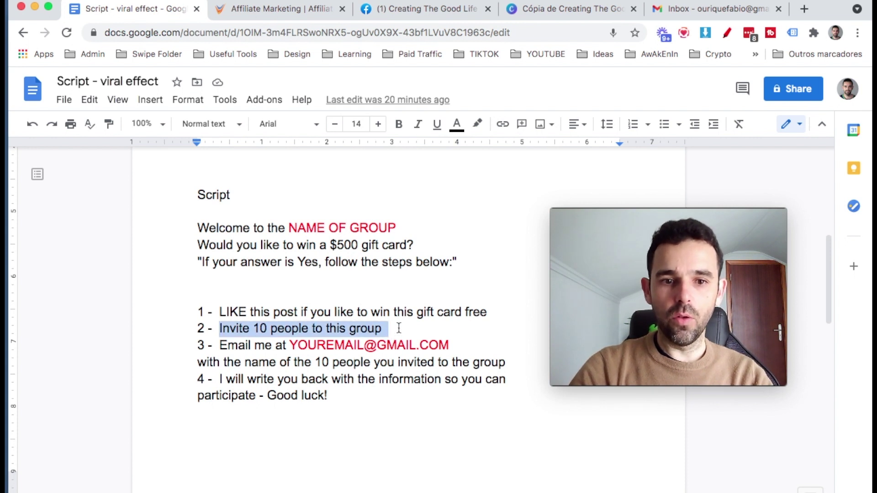
{"action": "left_click", "coordinate": [272, 348]}
{"action": "left_click_drag", "start_coordinate": [292, 348], "coordinate": [451, 344]}
{"action": "left_click", "coordinate": [451, 344]}
{"action": "left_click_drag", "start_coordinate": [349, 342], "coordinate": [291, 343]}
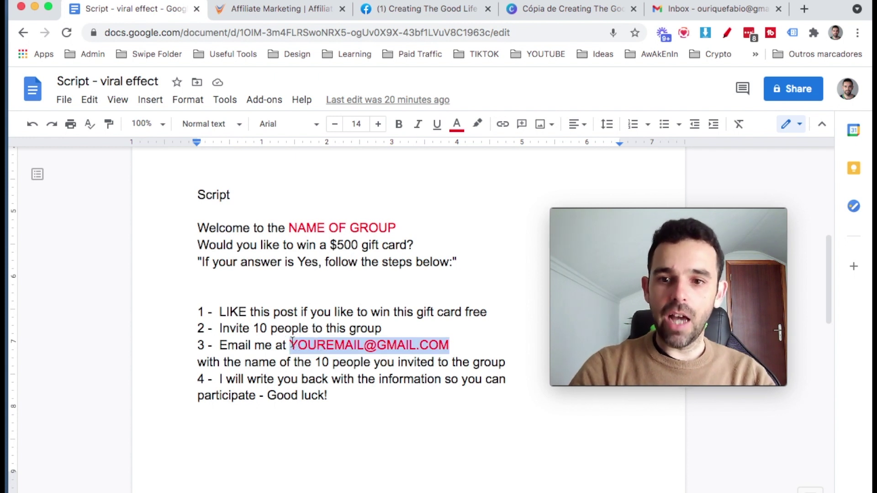
{"action": "left_click", "coordinate": [292, 344]}
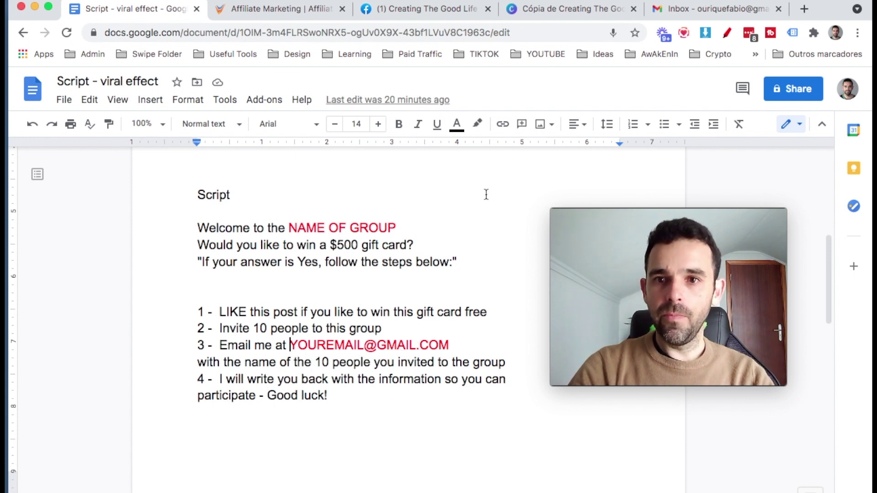
{"action": "left_click", "coordinate": [685, 13]}
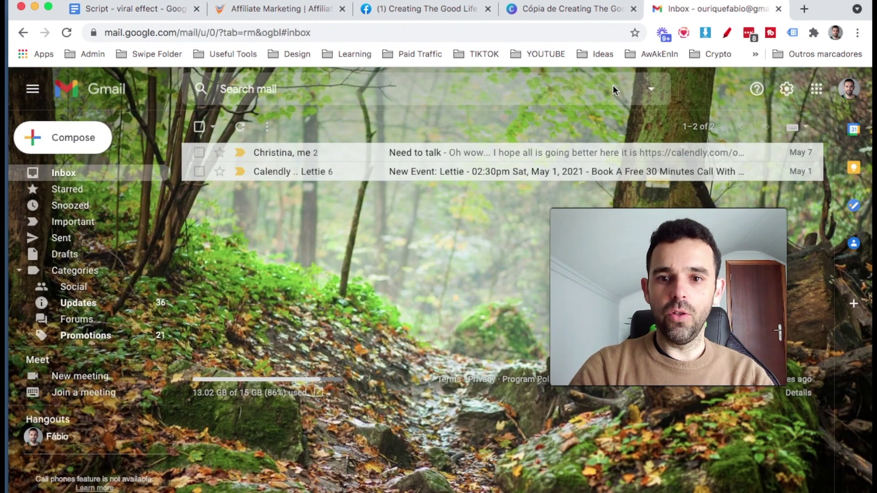
Return to the script document, highlight the email placeholder in instruction 3, and switch back to the Gmail inbox
{"action": "mouse_move", "coordinate": [594, 213]}
{"action": "left_click_drag", "start_coordinate": [619, 215], "coordinate": [602, 229]}
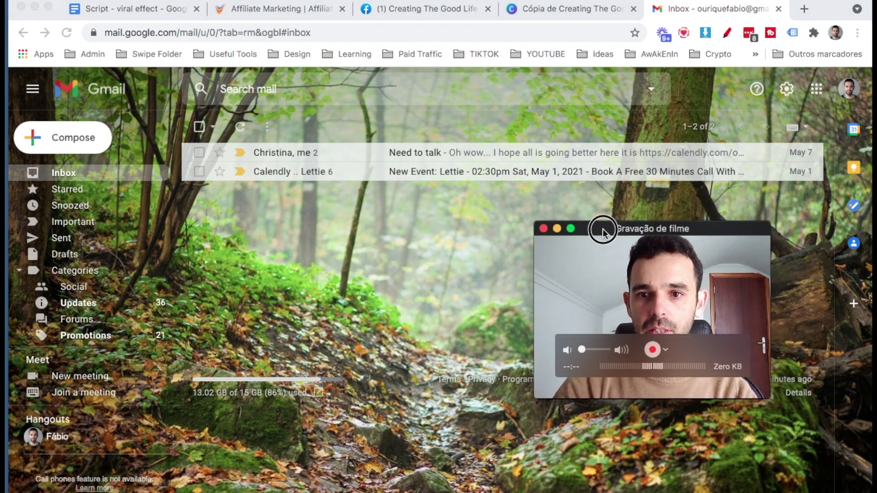
{"action": "left_click", "coordinate": [147, 11]}
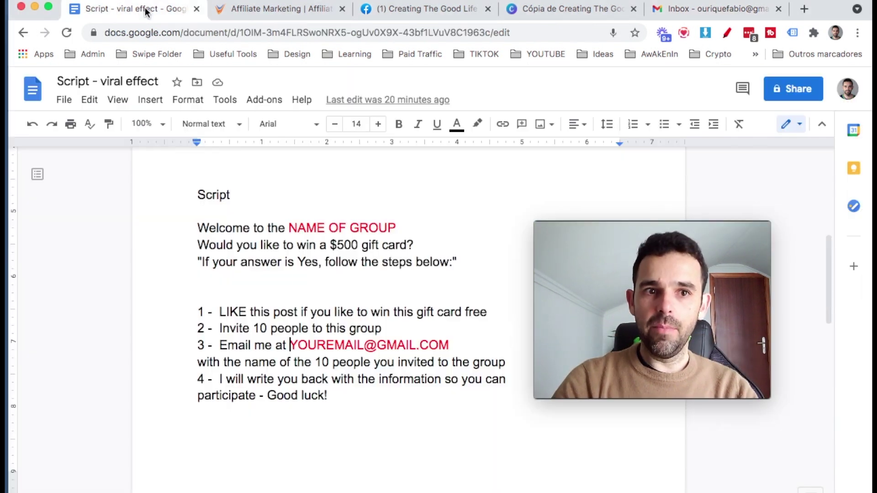
{"action": "left_click", "coordinate": [291, 344]}
{"action": "left_click_drag", "start_coordinate": [292, 344], "coordinate": [446, 345]}
{"action": "left_click", "coordinate": [713, 9]}
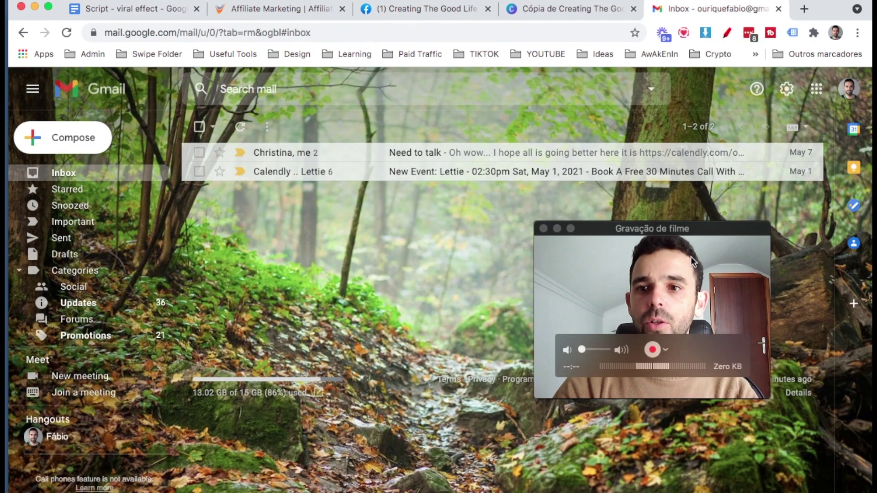
Open the full Gmail settings on the General page
{"action": "left_click_drag", "start_coordinate": [699, 231], "coordinate": [704, 256]}
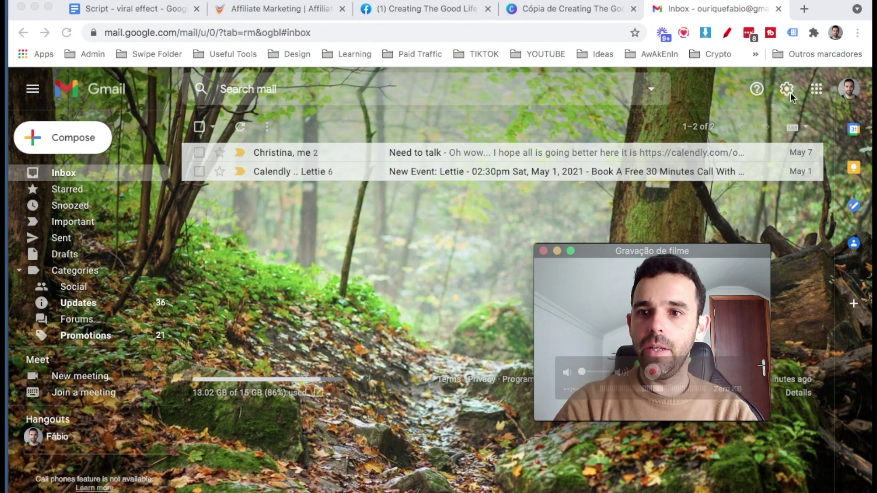
{"action": "left_click", "coordinate": [822, 88]}
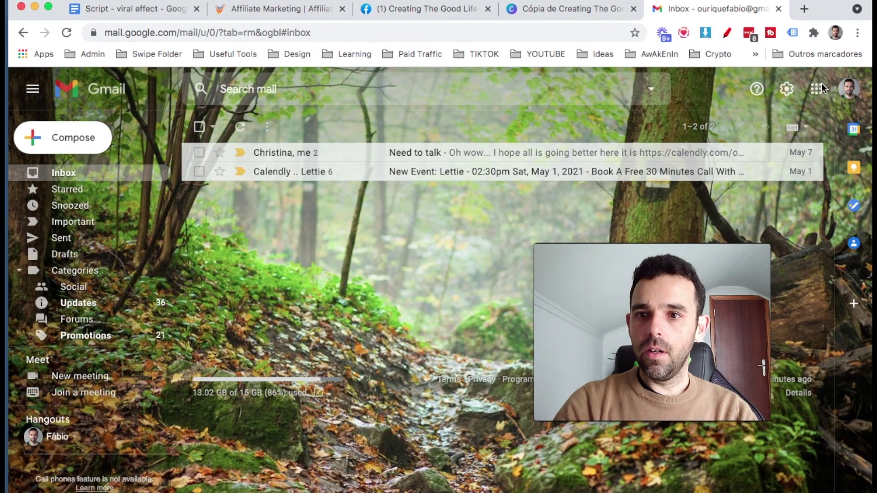
{"action": "left_click", "coordinate": [786, 90]}
{"action": "left_click_drag", "start_coordinate": [701, 252], "coordinate": [451, 258]}
{"action": "left_click", "coordinate": [740, 140]}
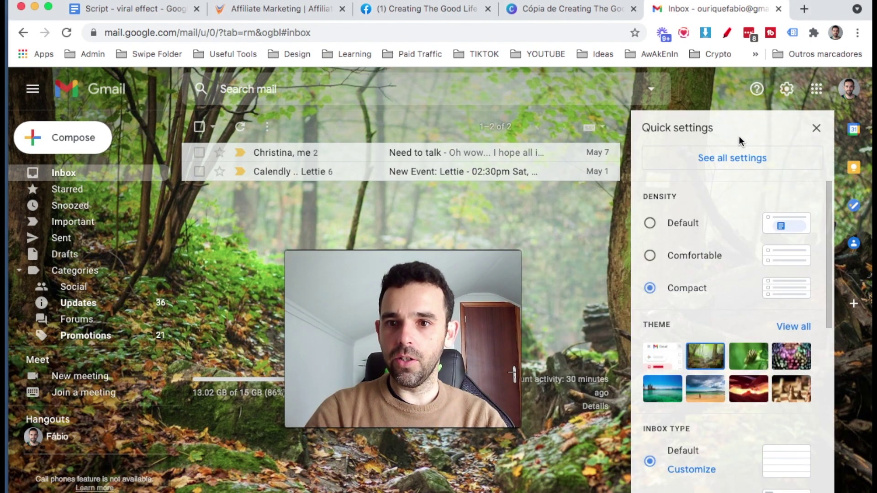
{"action": "left_click", "coordinate": [736, 158]}
{"action": "left_click_drag", "start_coordinate": [439, 260], "coordinate": [757, 168]}
{"action": "left_click", "coordinate": [413, 348]}
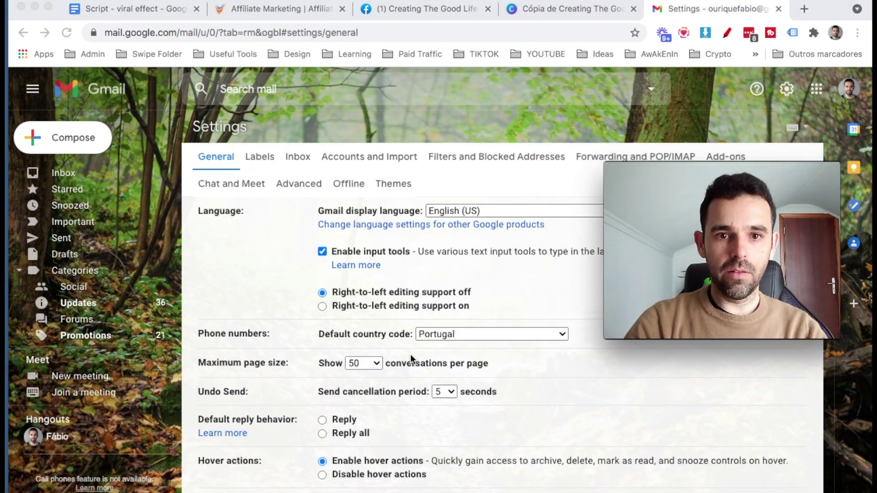
Turn on the vacation responder in the General settings and check its first day
{"action": "scroll", "coordinate": [410, 355], "scroll_direction": "down", "scroll_amount": 2}
{"action": "scroll", "coordinate": [410, 355], "scroll_direction": "down", "scroll_amount": 20}
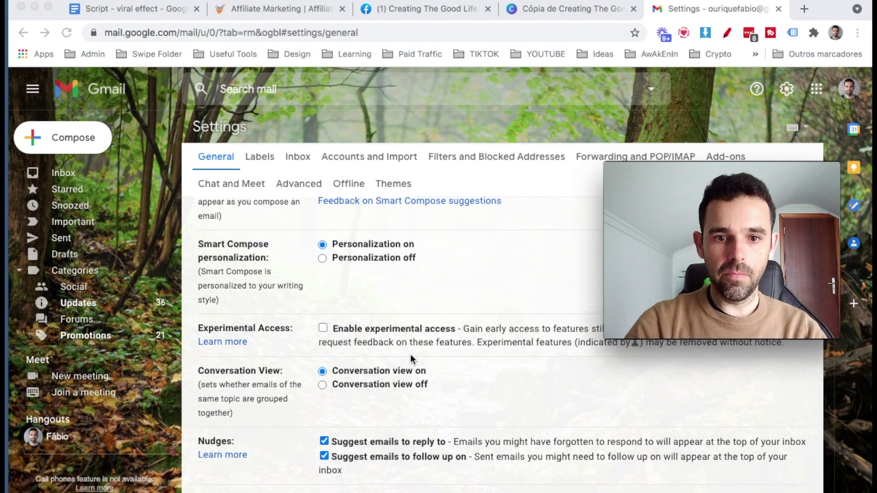
{"action": "scroll", "coordinate": [410, 354], "scroll_direction": "down", "scroll_amount": 15}
{"action": "scroll", "coordinate": [410, 355], "scroll_direction": "up", "scroll_amount": 3}
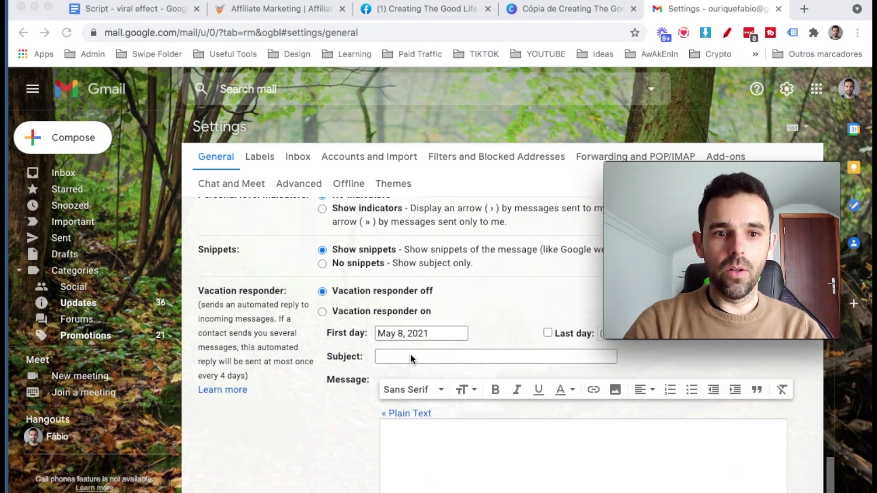
{"action": "left_click", "coordinate": [268, 296]}
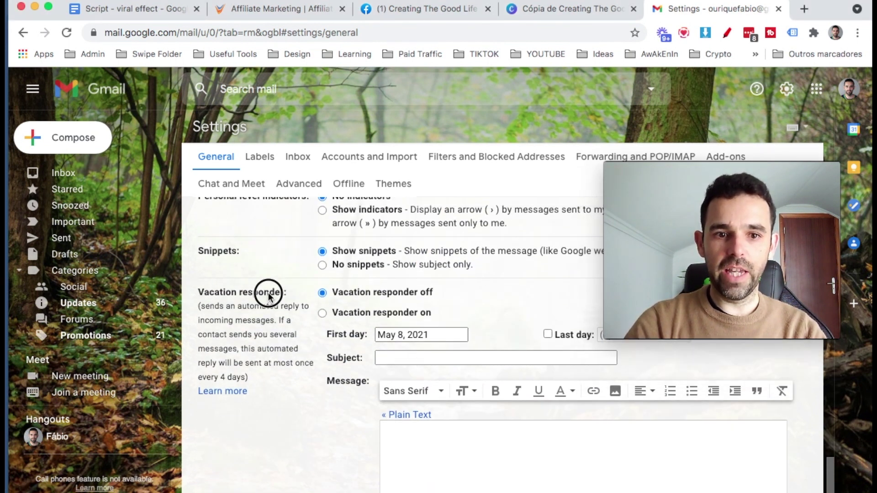
{"action": "left_click_drag", "start_coordinate": [231, 294], "coordinate": [203, 296]}
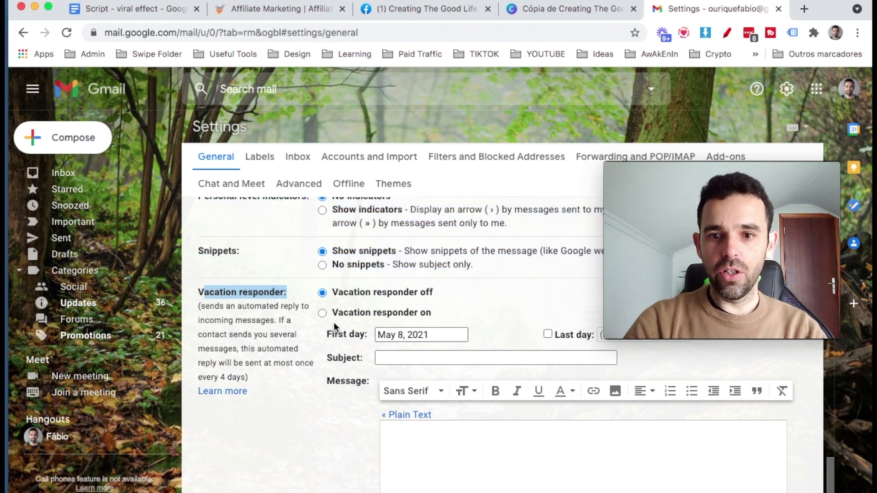
{"action": "scroll", "coordinate": [335, 326], "scroll_direction": "down", "scroll_amount": 2}
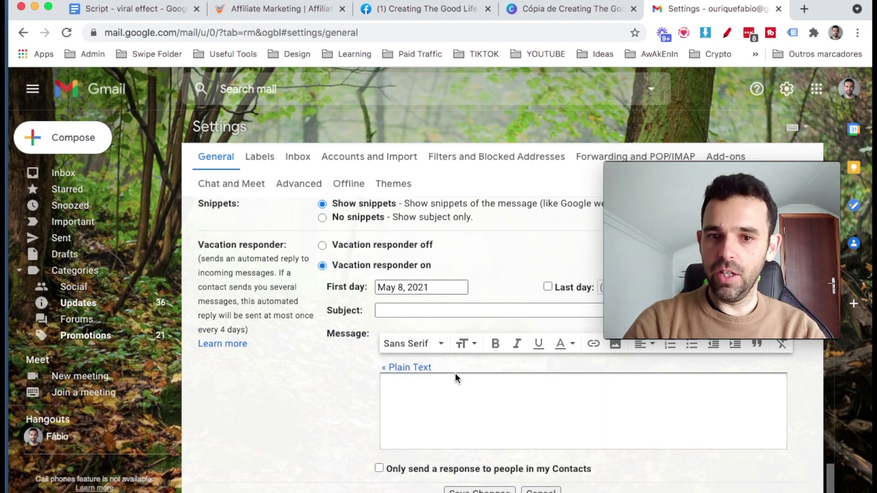
{"action": "left_click_drag", "start_coordinate": [666, 169], "coordinate": [594, 76]}
{"action": "left_click", "coordinate": [419, 287]}
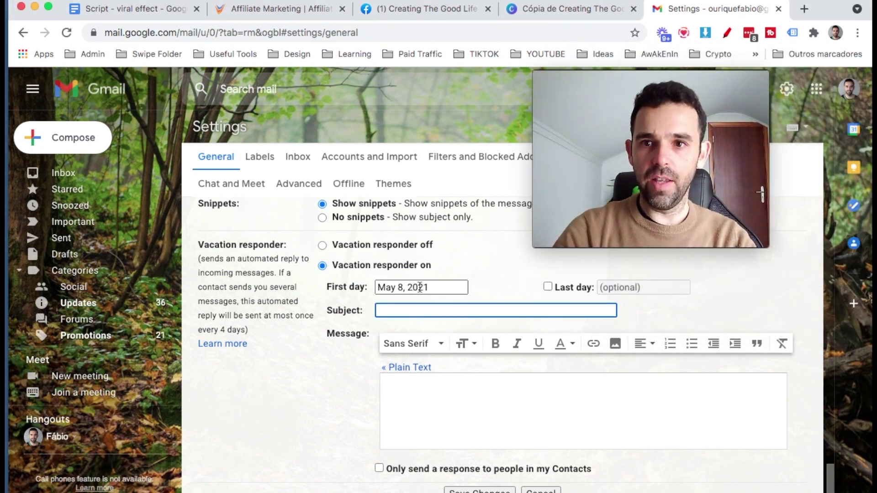
{"action": "left_click", "coordinate": [420, 287]}
{"action": "left_click", "coordinate": [572, 275]}
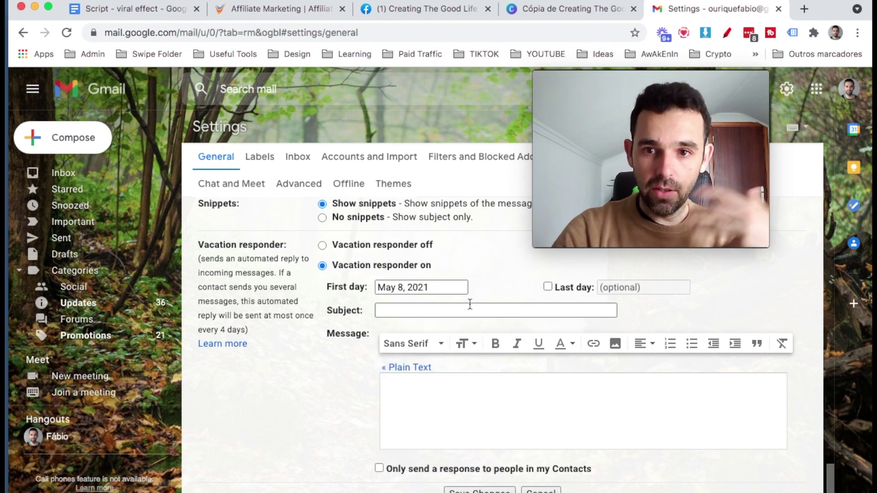
Set the responder's subject to "Congratulation your almost there." and its message to "Thnak you for participating. To win the GIFT! Apply here:"
{"action": "left_click", "coordinate": [404, 313]}
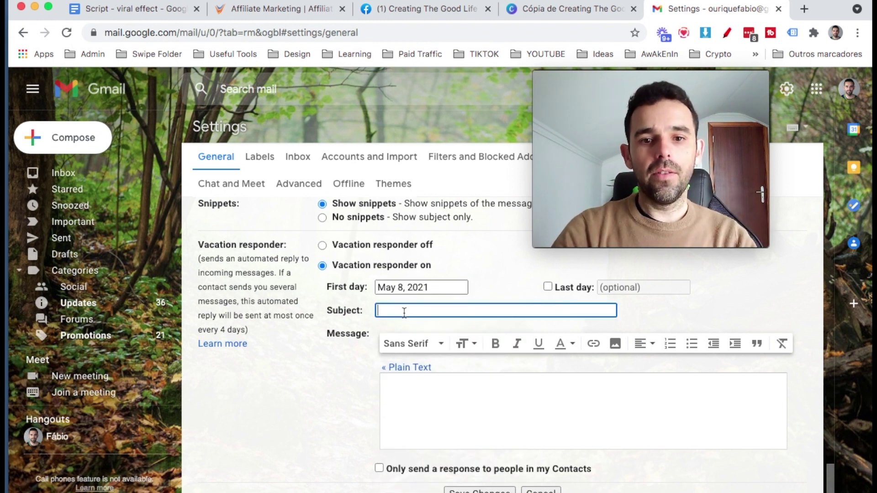
{"action": "left_click", "coordinate": [378, 325]}
{"action": "left_click", "coordinate": [392, 314]}
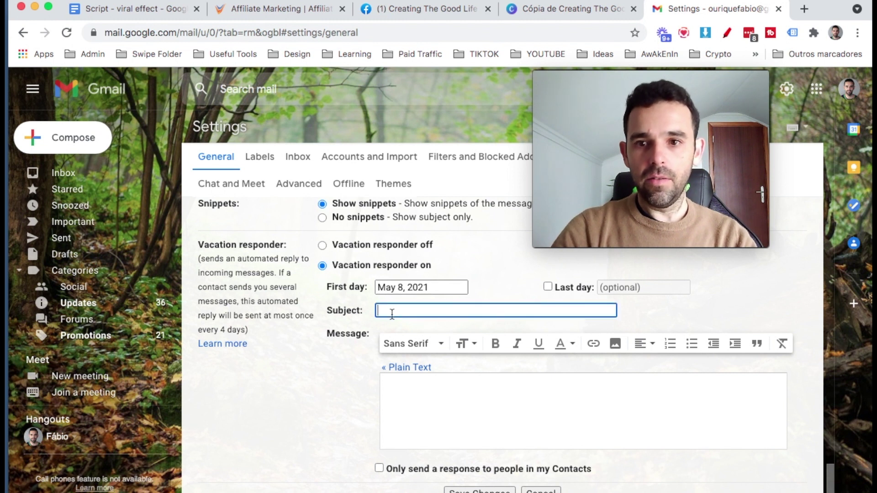
{"action": "type", "text": "Cong"}
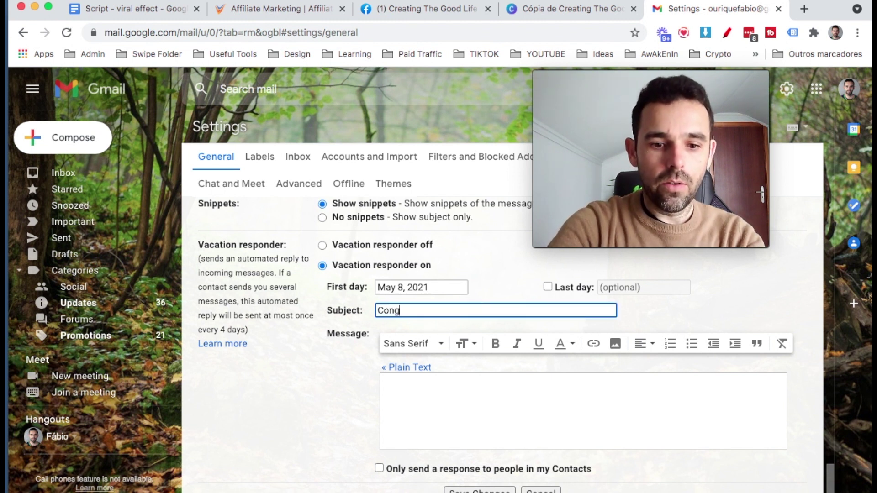
{"action": "type", "text": "ratulation your"}
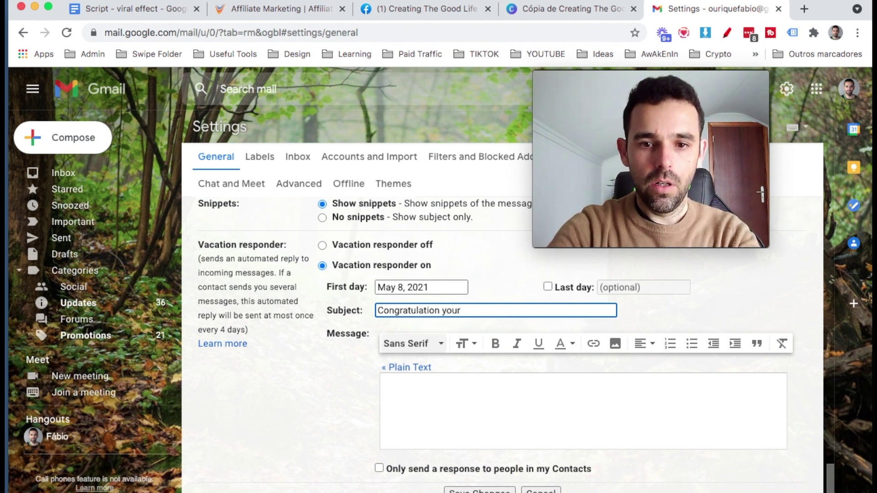
{"action": "type", "text": " almost there."}
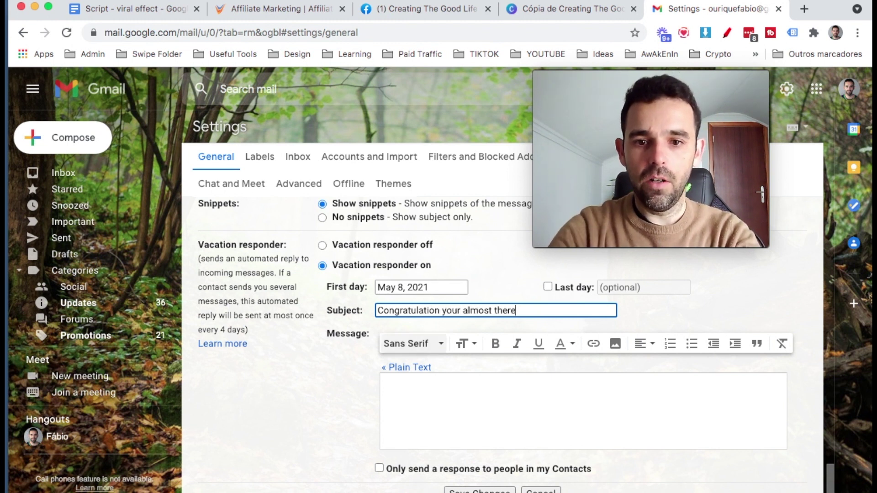
{"action": "left_click", "coordinate": [439, 409]}
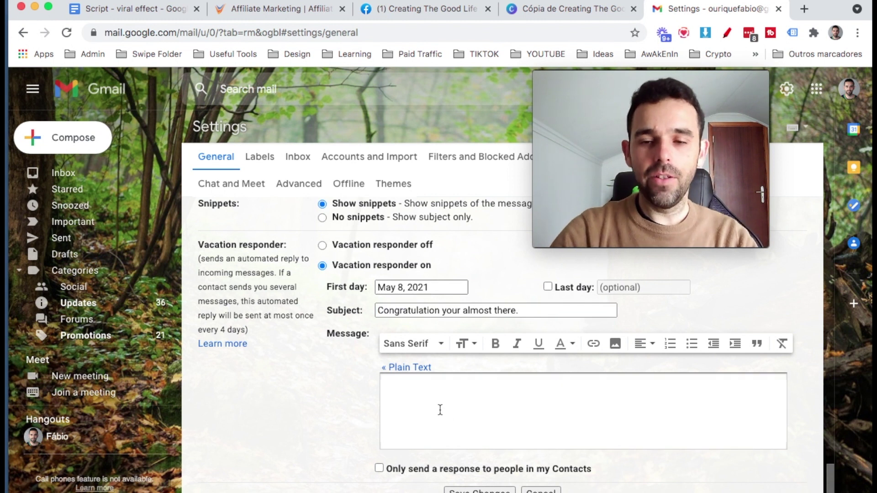
{"action": "scroll", "coordinate": [440, 410], "scroll_direction": "up", "scroll_amount": 1}
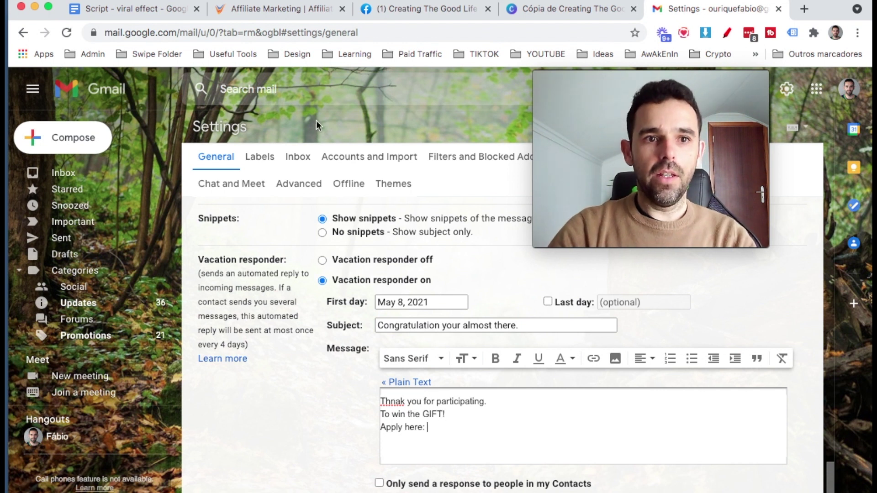
Switch to OfferVault and review the gift offers whose affiliate link could go in the auto-reply
{"action": "left_click", "coordinate": [250, 7]}
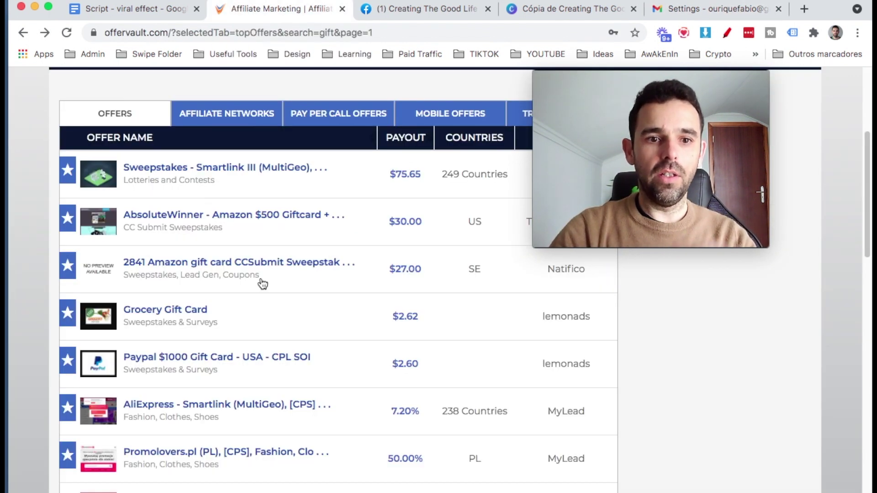
{"action": "scroll", "coordinate": [263, 283], "scroll_direction": "up", "scroll_amount": 5}
{"action": "scroll", "coordinate": [205, 420], "scroll_direction": "up", "scroll_amount": 3}
{"action": "scroll", "coordinate": [204, 420], "scroll_direction": "down", "scroll_amount": 3}
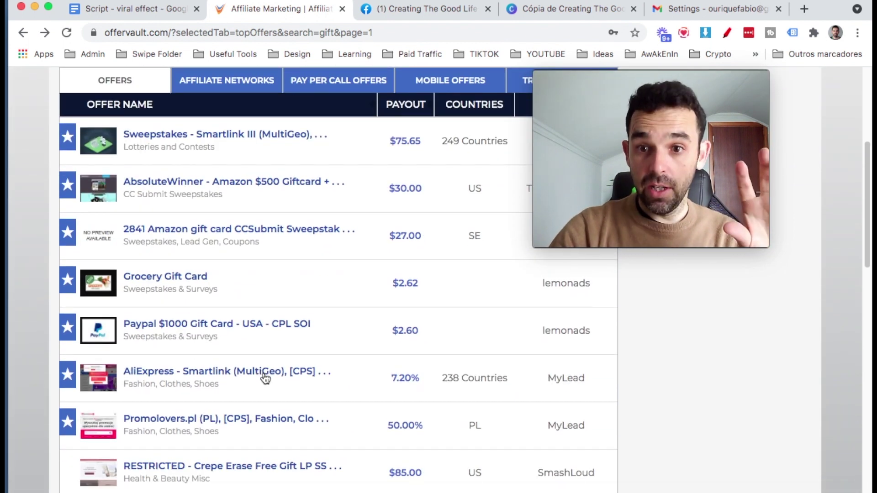
{"action": "scroll", "coordinate": [265, 379], "scroll_direction": "up", "scroll_amount": 2}
{"action": "scroll", "coordinate": [265, 379], "scroll_direction": "up", "scroll_amount": 1}
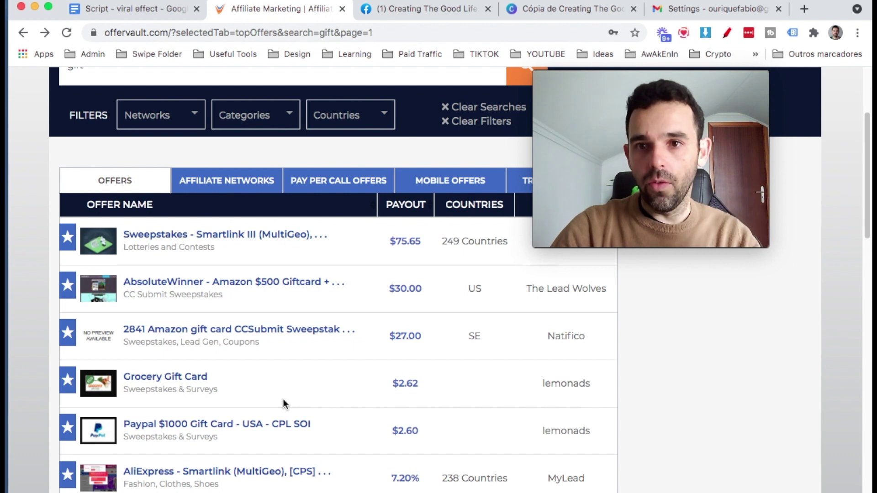
Visit the Bitly link shortener site in a new browser tab, view its home page, and close it
{"action": "left_click", "coordinate": [805, 9]}
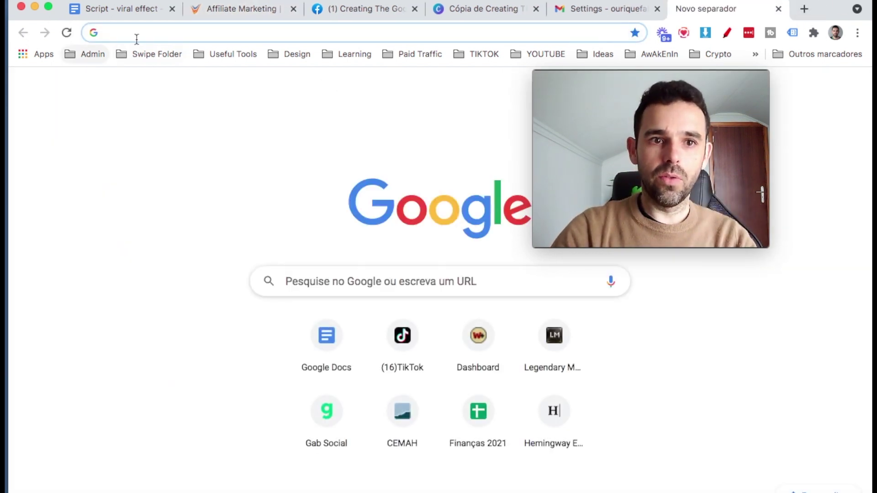
{"action": "type", "text": "bitly"}
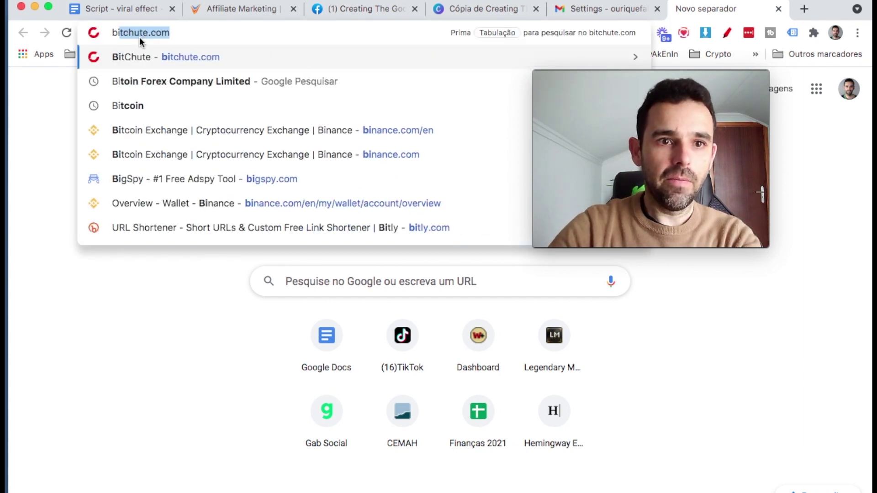
{"action": "key", "text": "Return"}
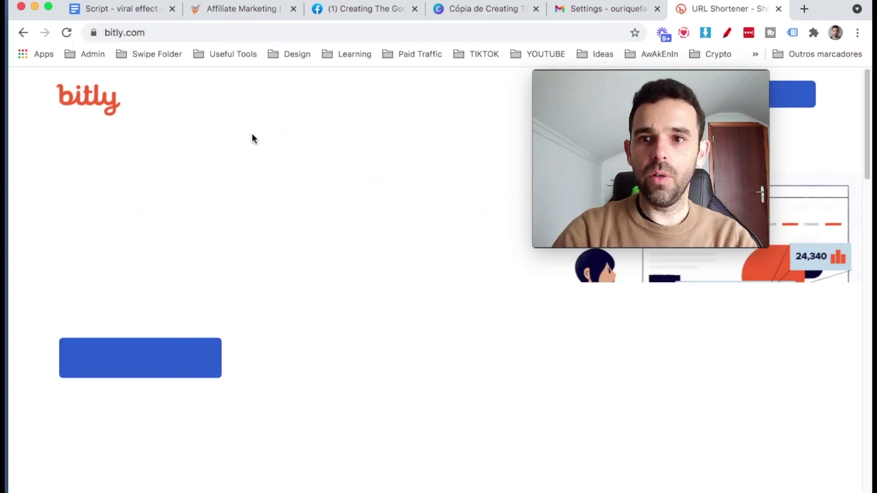
{"action": "left_click", "coordinate": [513, 113]}
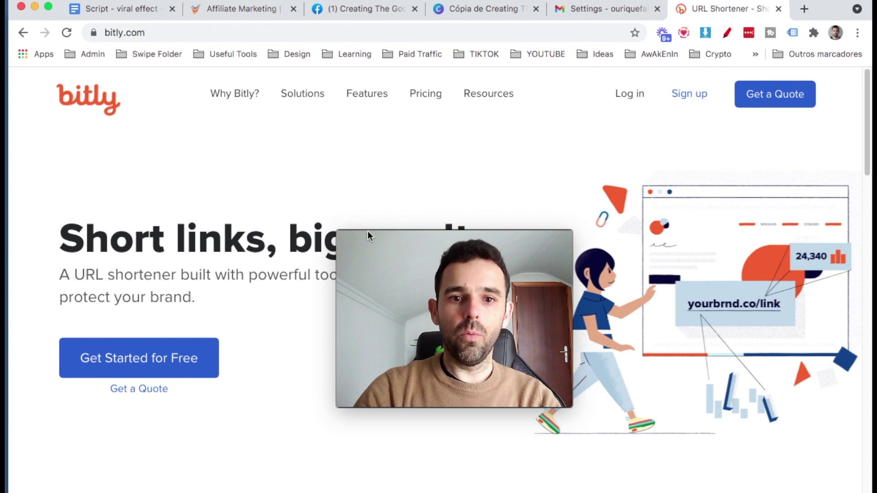
{"action": "left_click_drag", "start_coordinate": [395, 234], "coordinate": [608, 139]}
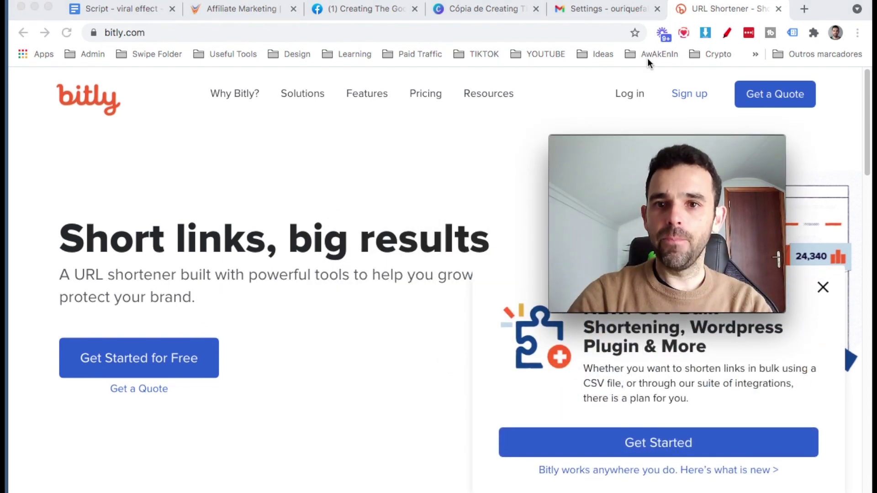
{"action": "left_click", "coordinate": [778, 9]}
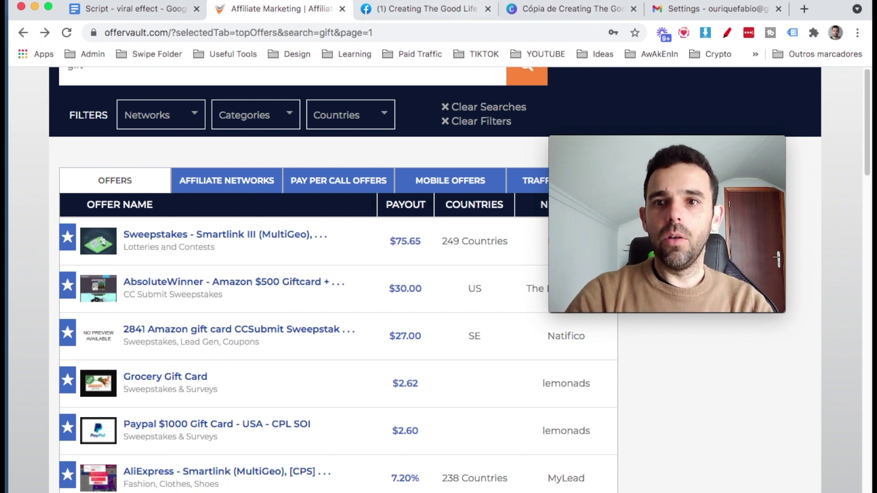
Return to the Gmail settings and add the placeholder "LINK HERE" after "Apply here:" in the responder message
{"action": "left_click", "coordinate": [700, 6]}
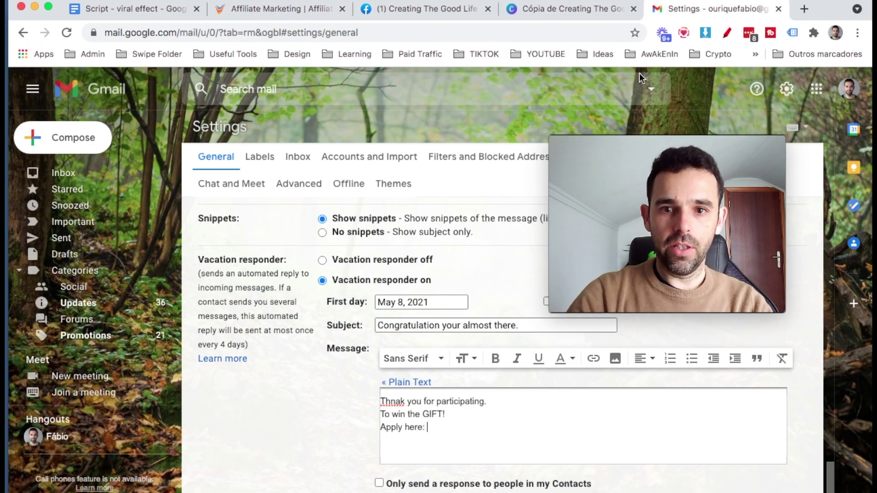
{"action": "type", "text": "LlNK HERE"}
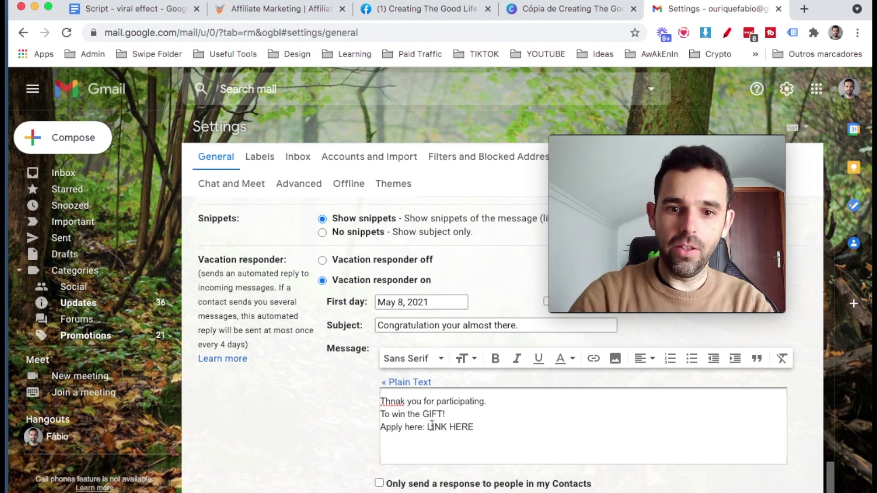
{"action": "left_click_drag", "start_coordinate": [429, 425], "coordinate": [495, 425]}
{"action": "left_click", "coordinate": [496, 426]}
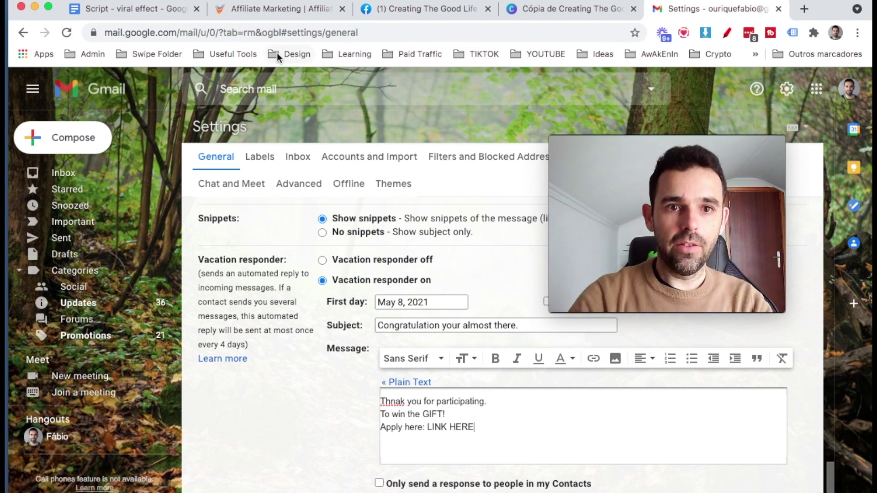
Switch back to OfferVault and look further down the gift offers, comparing payouts and countries
{"action": "left_click", "coordinate": [268, 11]}
{"action": "scroll", "coordinate": [297, 387], "scroll_direction": "down", "scroll_amount": 9}
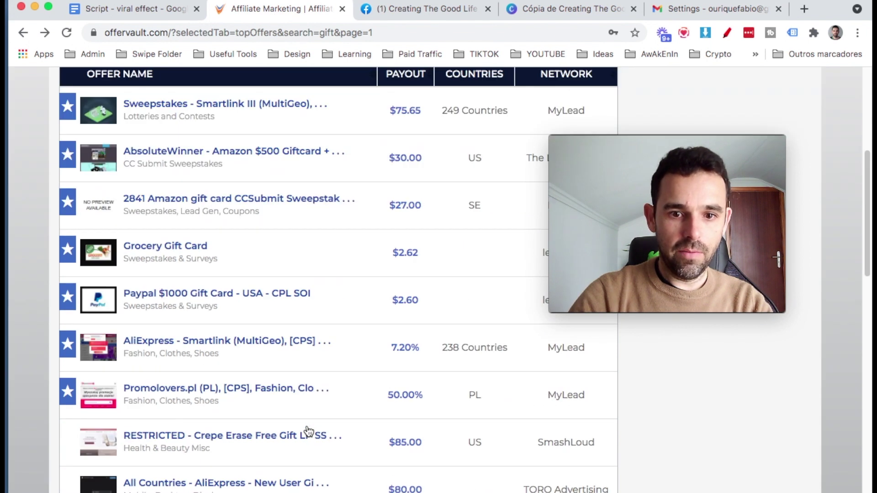
{"action": "scroll", "coordinate": [309, 431], "scroll_direction": "down", "scroll_amount": 2}
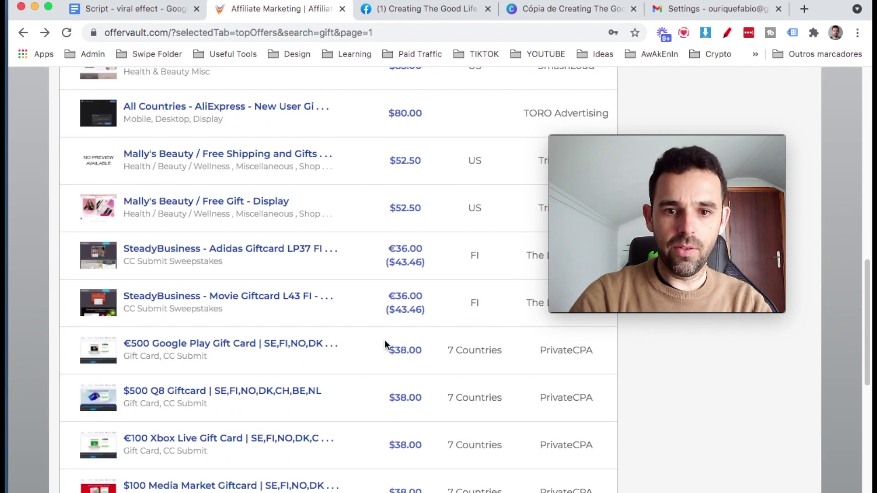
Return to the Gmail settings and add the closing line "Thank you." below the link placeholder in the responder message
{"action": "left_click_drag", "start_coordinate": [400, 351], "coordinate": [430, 352]}
{"action": "left_click", "coordinate": [672, 12]}
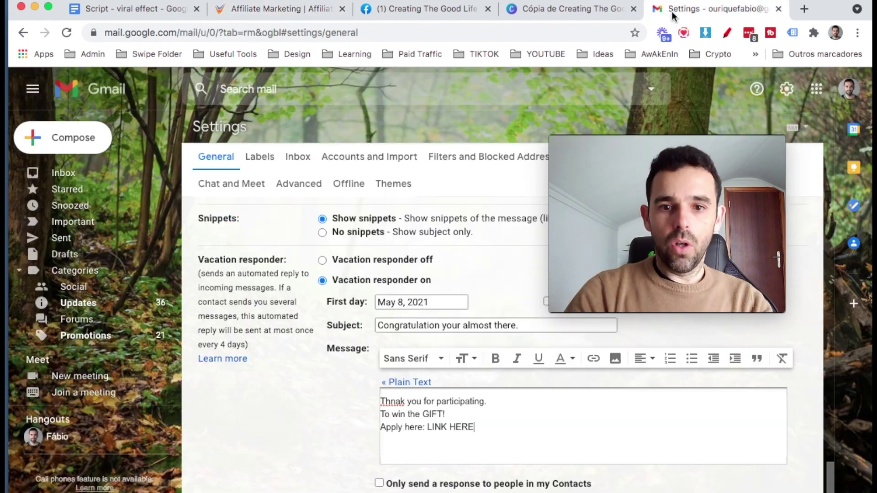
{"action": "left_click", "coordinate": [491, 421]}
{"action": "key", "text": "Return"}
{"action": "key", "text": "Return"}
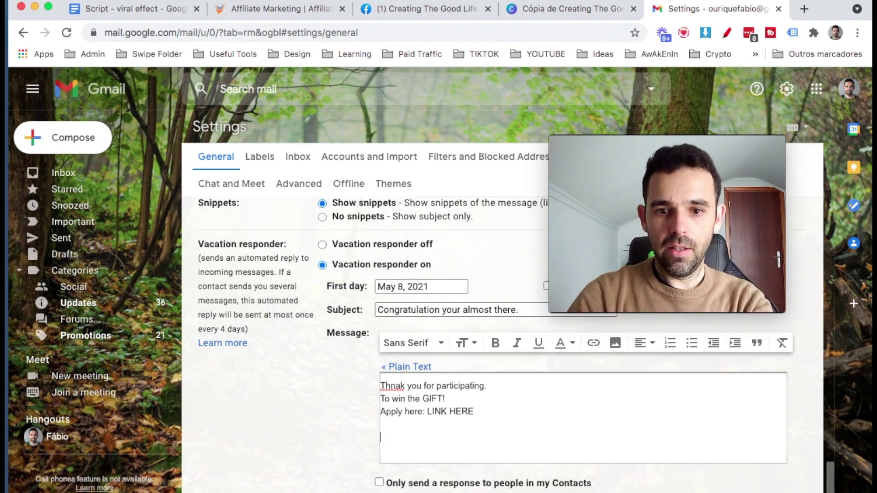
{"action": "scroll", "coordinate": [378, 448], "scroll_direction": "down", "scroll_amount": 1}
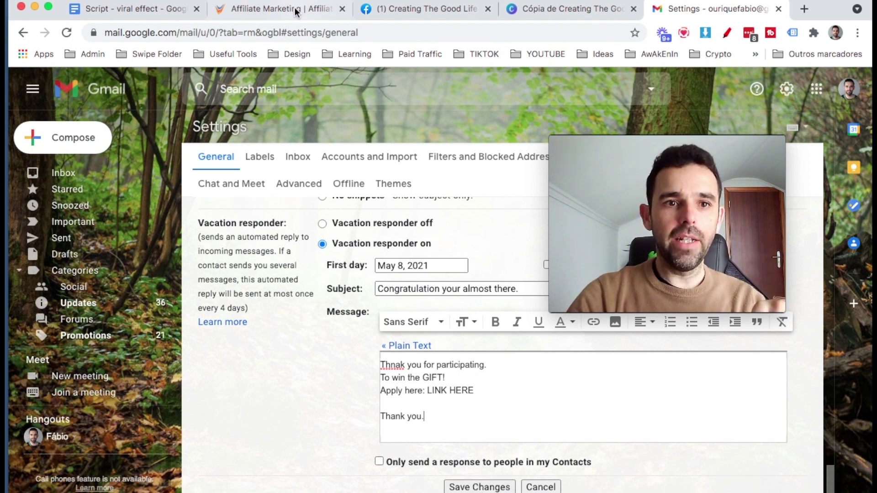
View the "Script - viral effect" document and the Creating The Good Life Facebook group, and return to the script
{"action": "left_click", "coordinate": [143, 9]}
{"action": "left_click", "coordinate": [333, 310]}
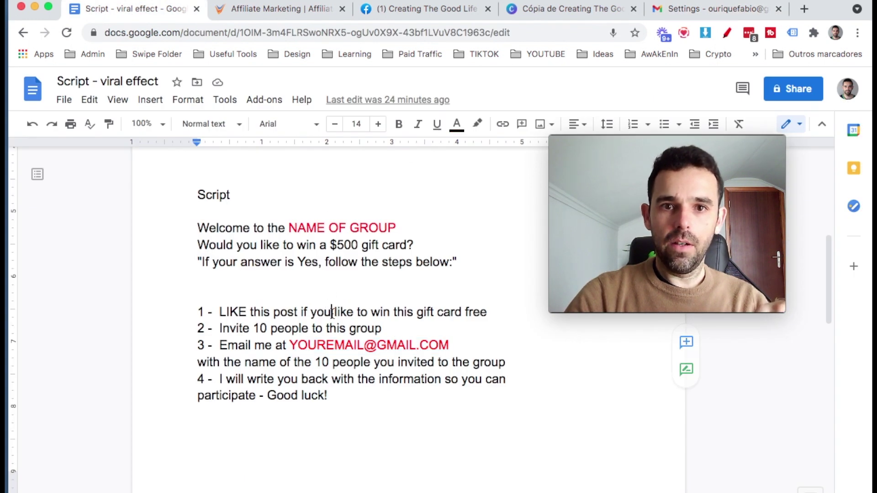
{"action": "left_click", "coordinate": [442, 10]}
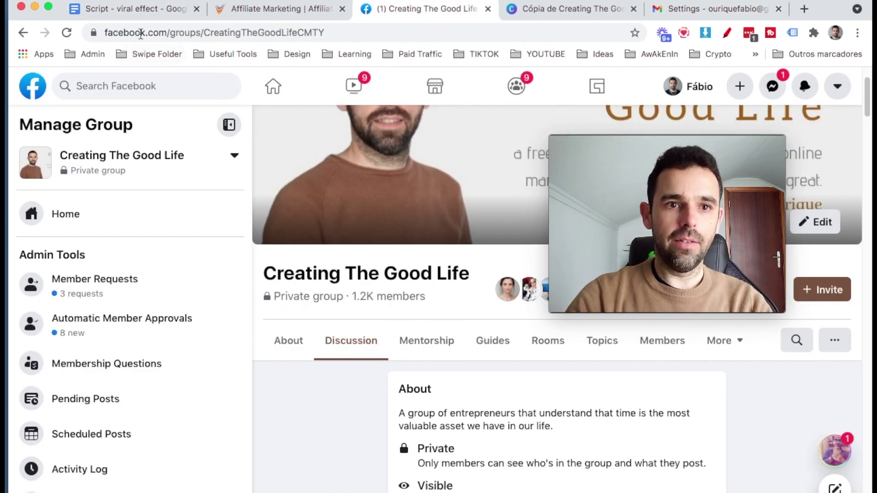
{"action": "left_click", "coordinate": [130, 13]}
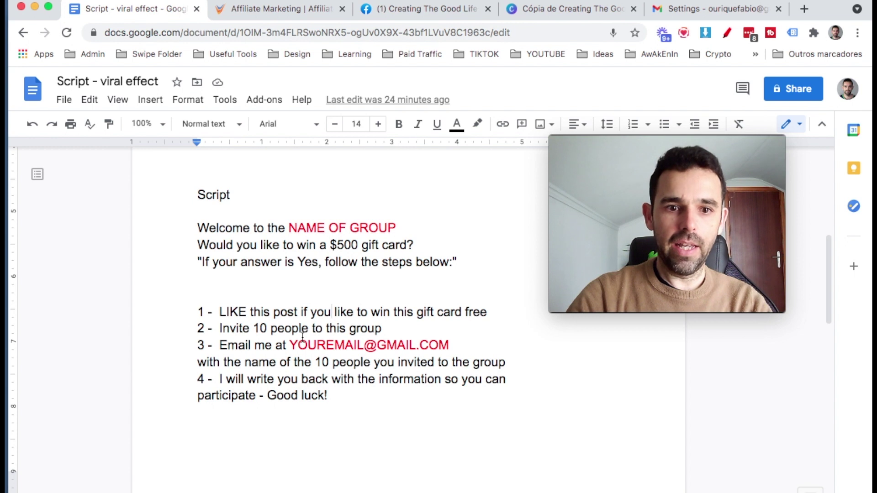
Go through the script's four numbered instructions, highlighting the like, invite, email and reply lines one after another
{"action": "left_click_drag", "start_coordinate": [221, 312], "coordinate": [486, 317]}
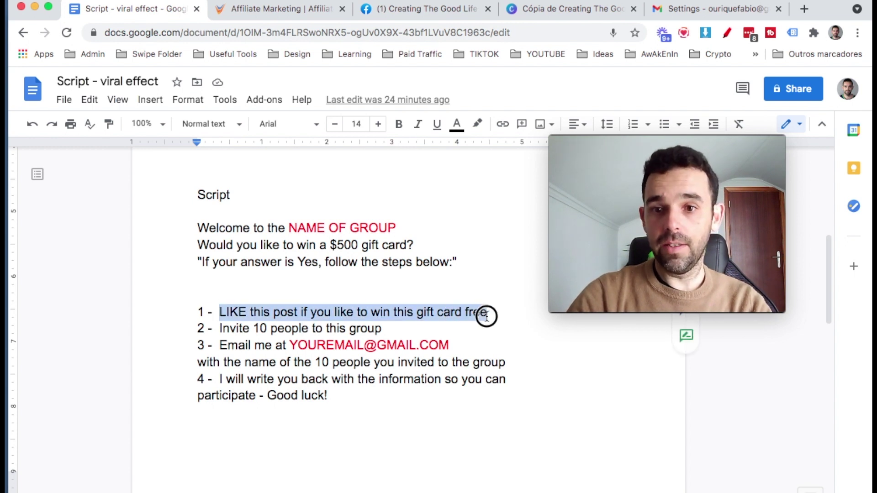
{"action": "left_click", "coordinate": [217, 330]}
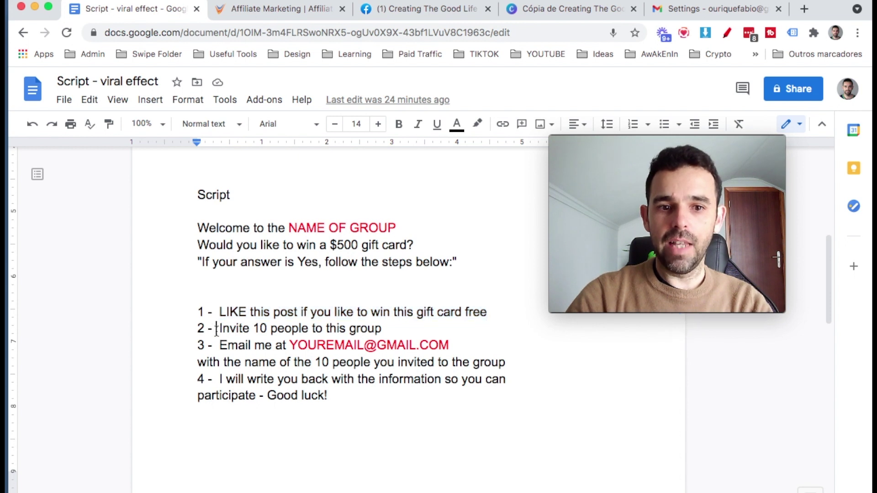
{"action": "left_click", "coordinate": [402, 328], "text": "shift"}
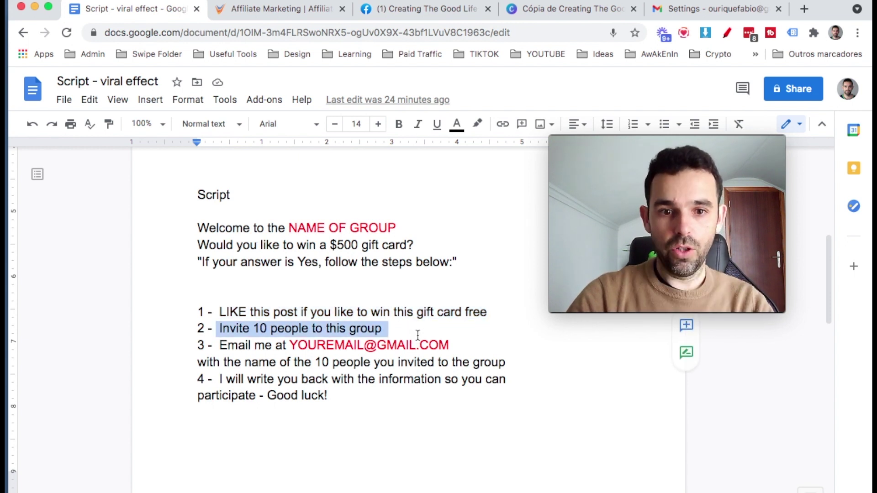
{"action": "left_click_drag", "start_coordinate": [390, 323], "coordinate": [455, 346]}
{"action": "left_click", "coordinate": [226, 343]}
{"action": "left_click", "coordinate": [335, 346]}
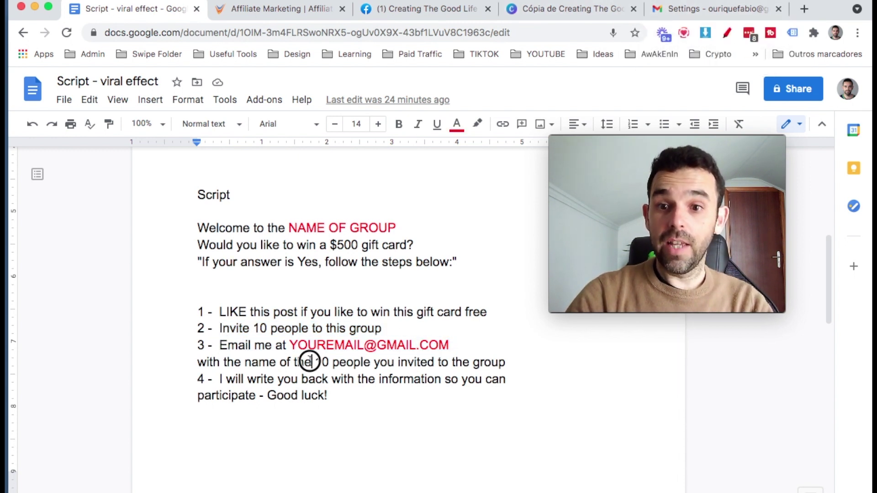
{"action": "triple_click", "coordinate": [310, 362]}
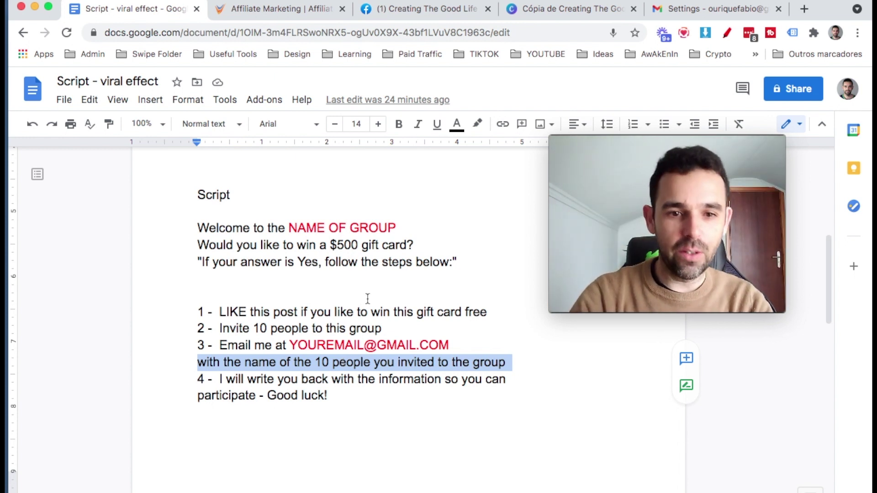
{"action": "left_click", "coordinate": [366, 382]}
{"action": "left_click_drag", "start_coordinate": [212, 381], "coordinate": [426, 379]}
{"action": "left_click", "coordinate": [428, 380]}
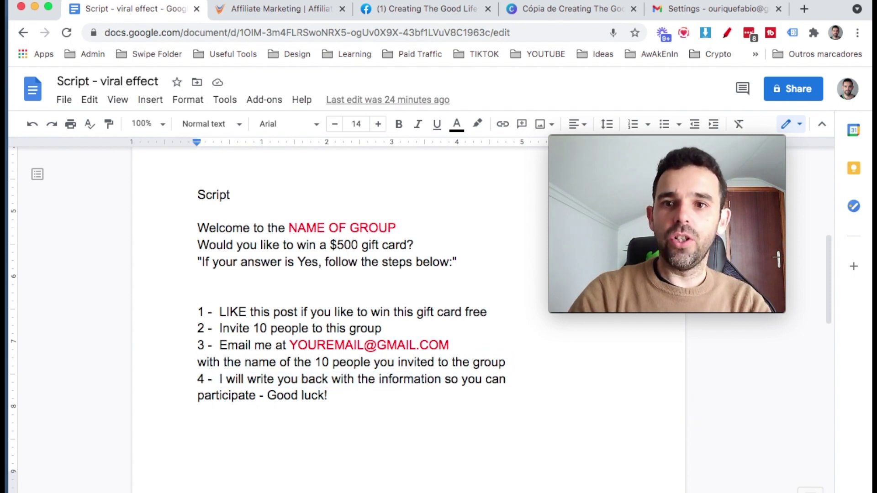
Switch to the Gmail settings to reread the vacation responder message, and return to the script document
{"action": "left_click", "coordinate": [681, 10]}
{"action": "left_click_drag", "start_coordinate": [449, 432], "coordinate": [377, 364]}
{"action": "left_click", "coordinate": [404, 377]}
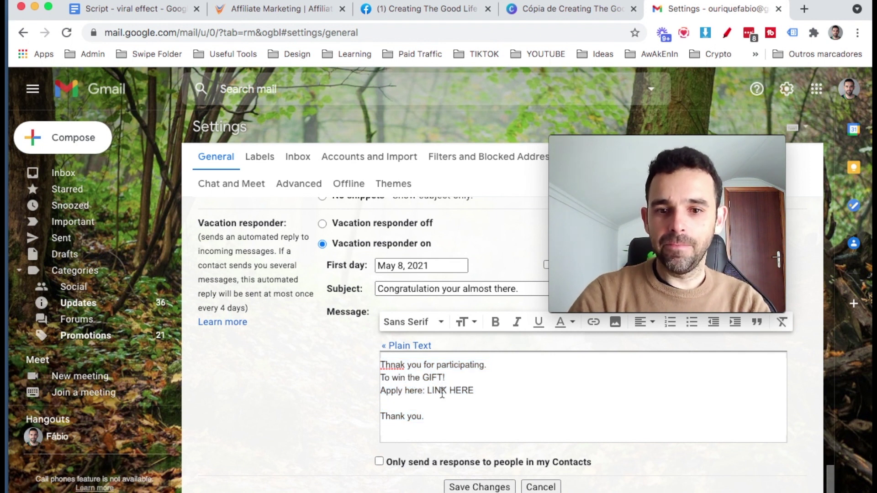
{"action": "left_click", "coordinate": [140, 11]}
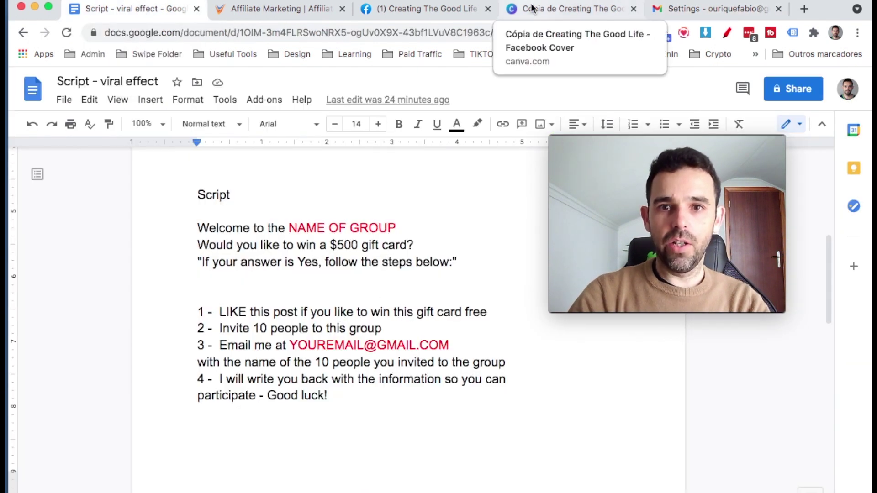
Switch to the Facebook group and examine its post composer and the text of the newest post about Chrome extensions
{"action": "left_click", "coordinate": [375, 14]}
{"action": "left_click_drag", "start_coordinate": [577, 194], "coordinate": [161, 290]}
{"action": "scroll", "coordinate": [494, 350], "scroll_direction": "down", "scroll_amount": 10}
{"action": "scroll", "coordinate": [494, 350], "scroll_direction": "down", "scroll_amount": 6}
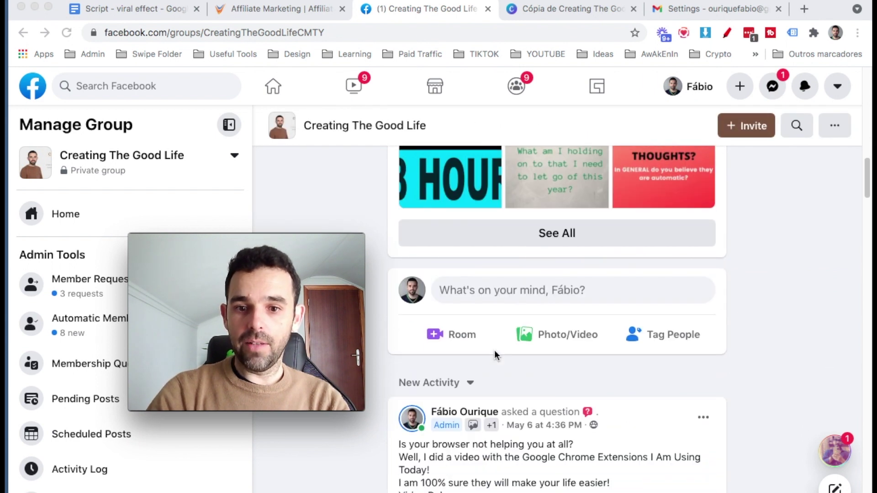
{"action": "scroll", "coordinate": [533, 321], "scroll_direction": "up", "scroll_amount": 4}
{"action": "scroll", "coordinate": [504, 332], "scroll_direction": "down", "scroll_amount": 6}
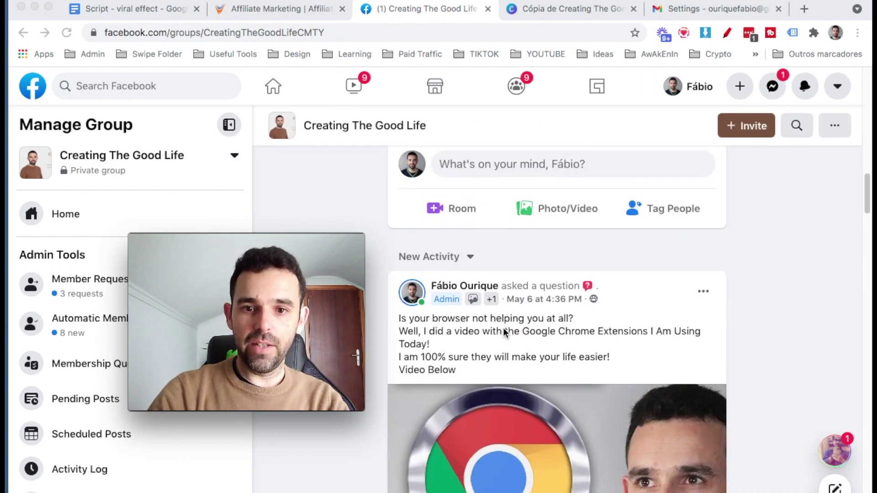
{"action": "left_click_drag", "start_coordinate": [399, 320], "coordinate": [496, 368]}
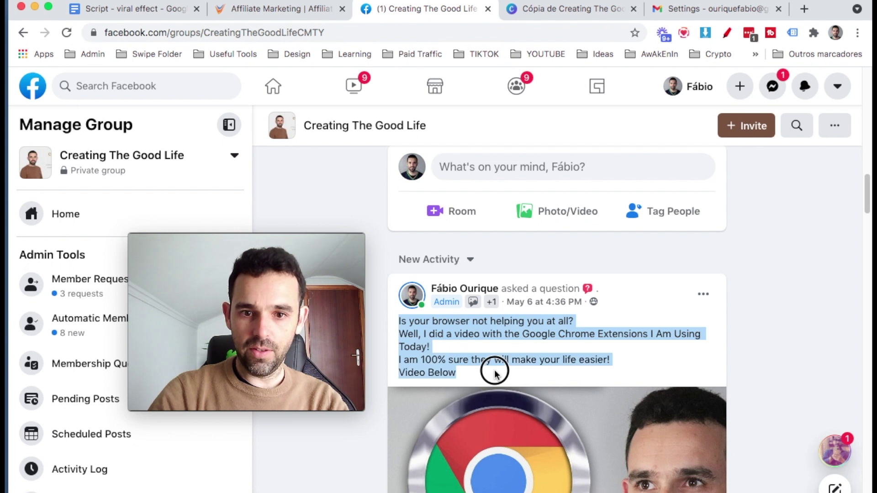
{"action": "scroll", "coordinate": [511, 376], "scroll_direction": "down", "scroll_amount": 1}
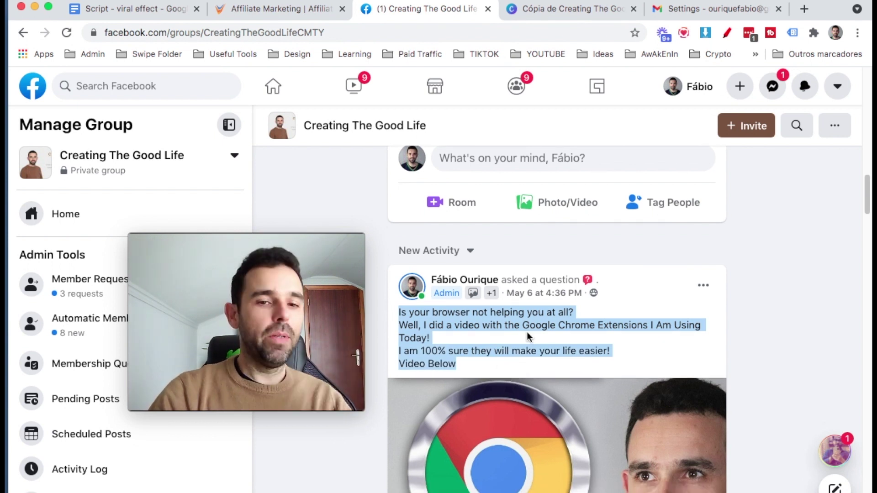
{"action": "scroll", "coordinate": [525, 336], "scroll_direction": "up", "scroll_amount": 2}
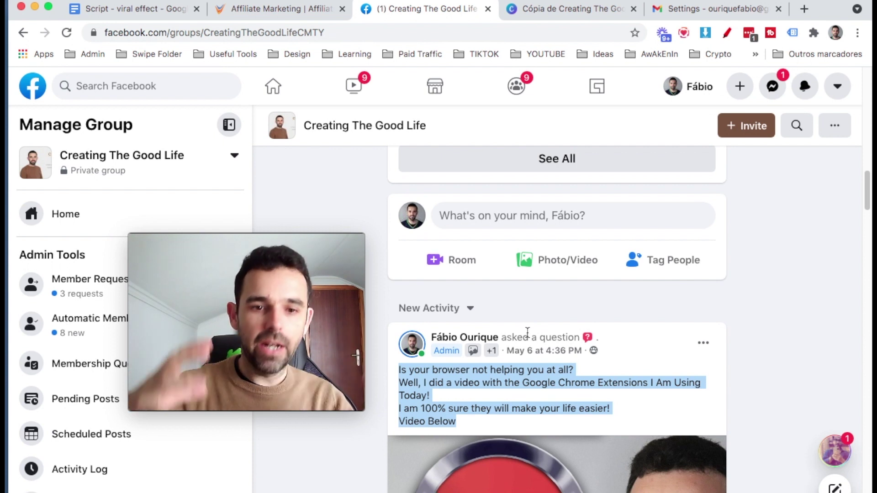